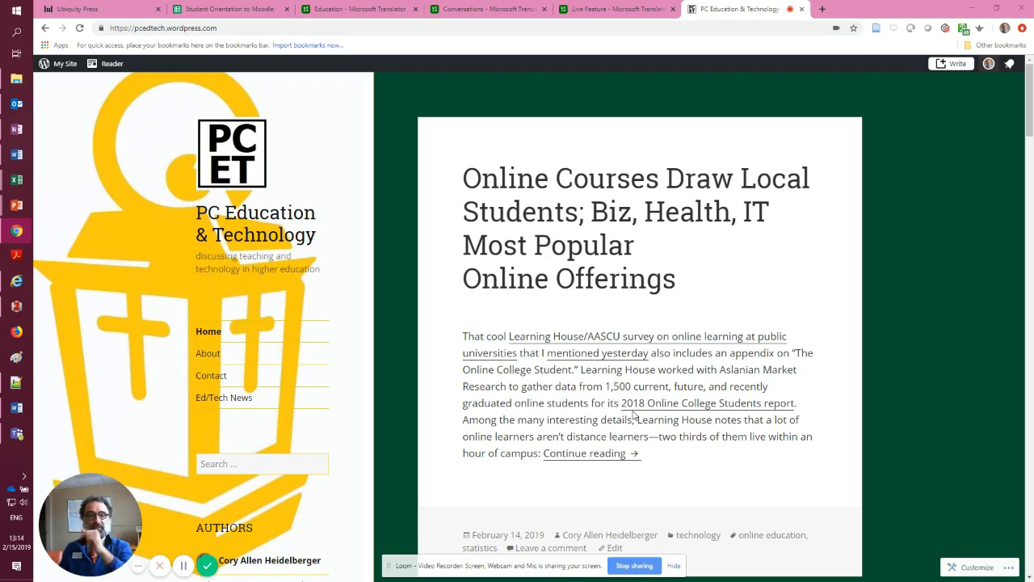
- Go to YouTube Studio at studio.youtube.com
left_click(237, 28)
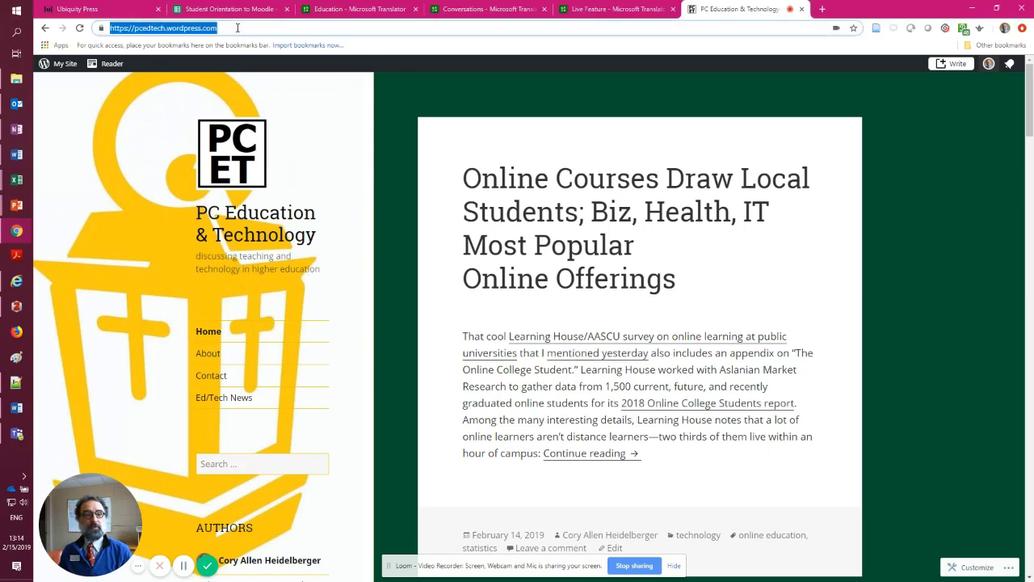
type("studio.yout")
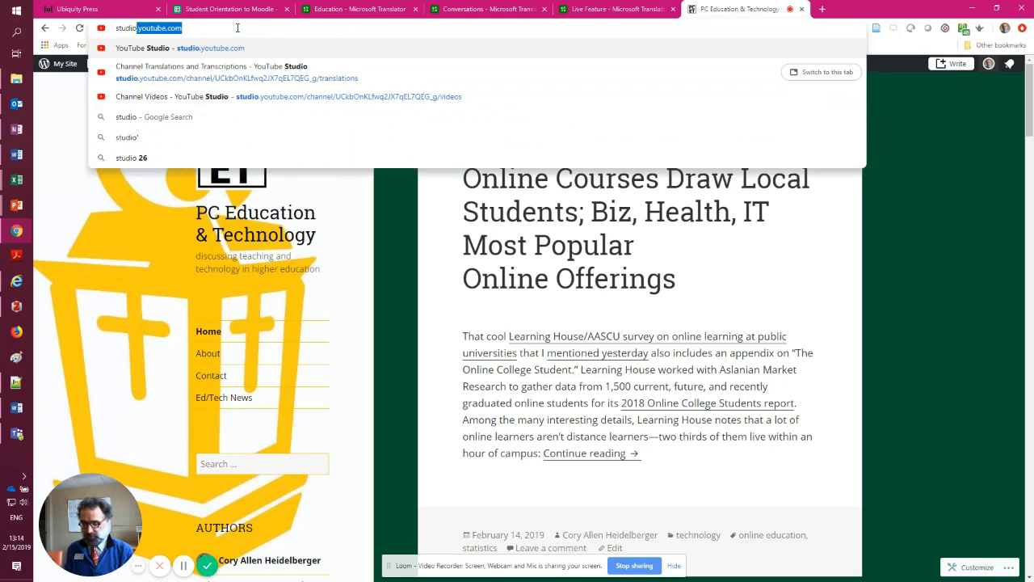
type("une")
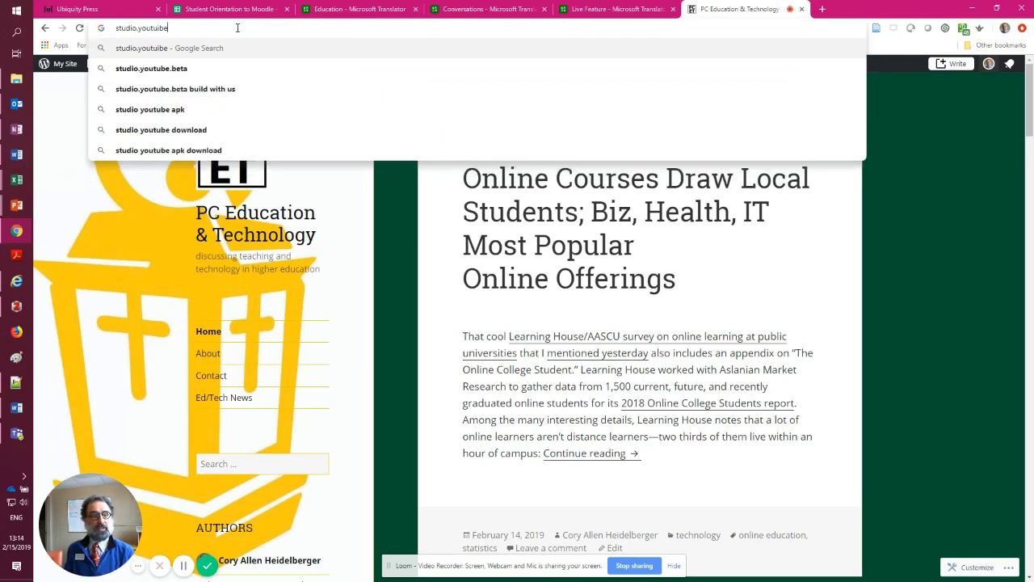
key("BackSpace")
key("BackSpace")
type("be.com")
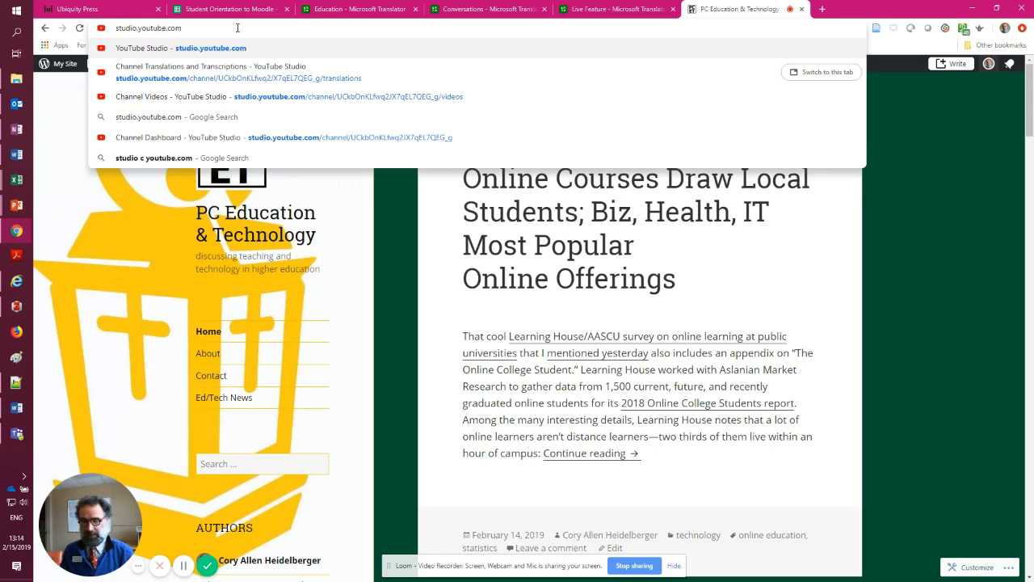
key("Return")
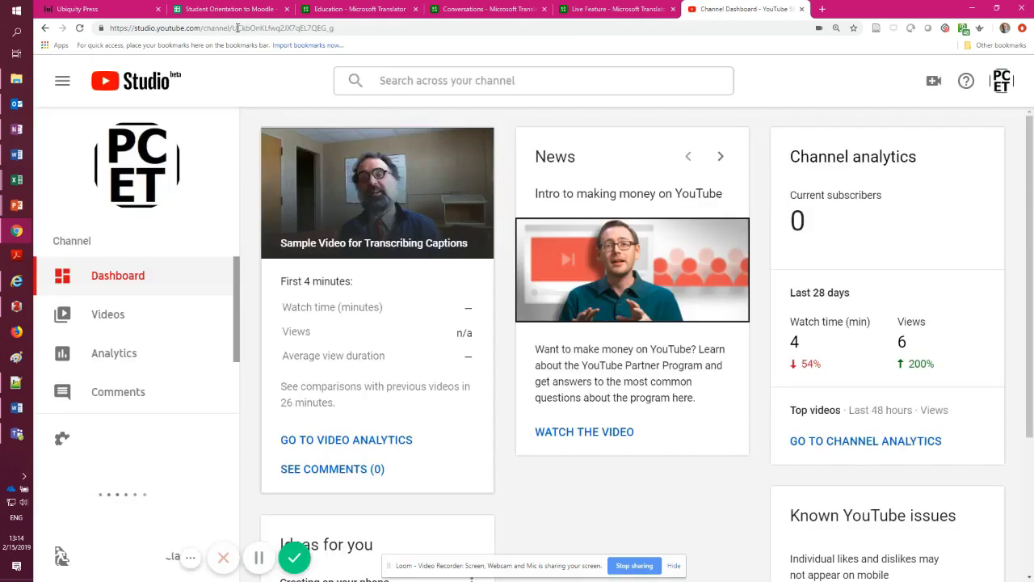
- Open the channel's video list, followed by its Transcriptions page
left_click(121, 322)
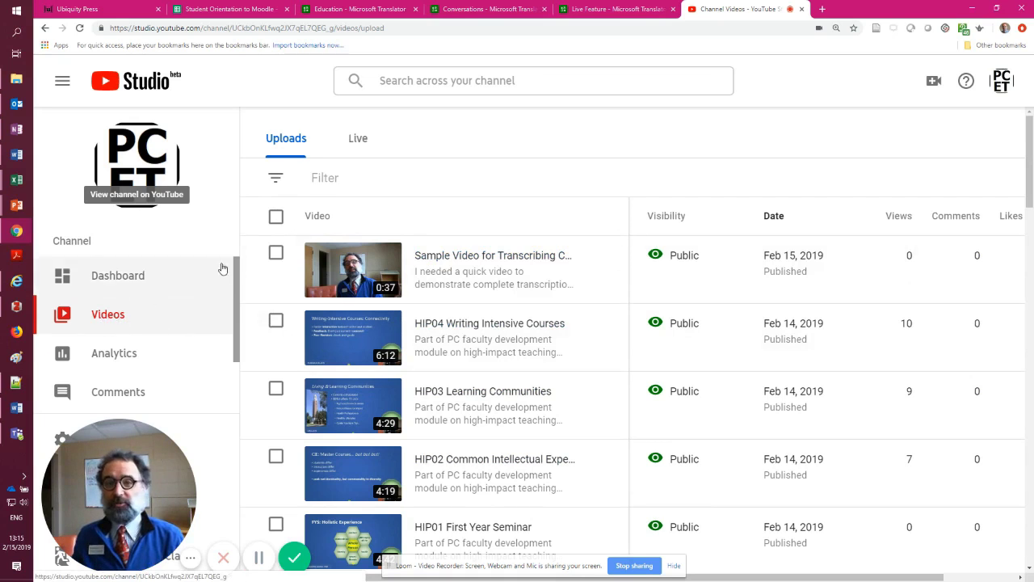
scroll(106, 315, "down", 2)
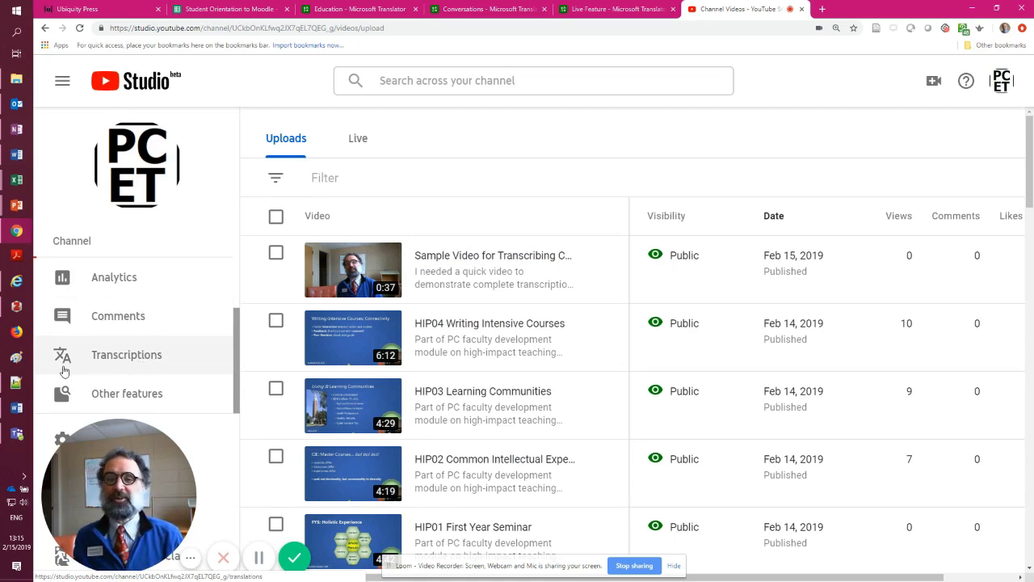
left_click(112, 359)
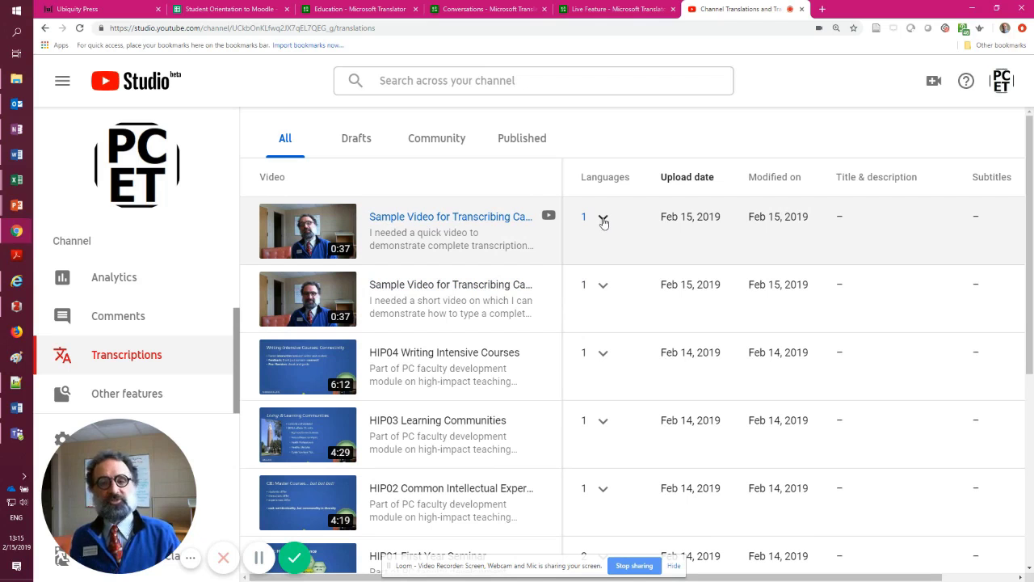
- Start adding English subtitles to the first "Sample Video for Transcribing Captions" with the Transcribe and auto-sync method
left_click(603, 219)
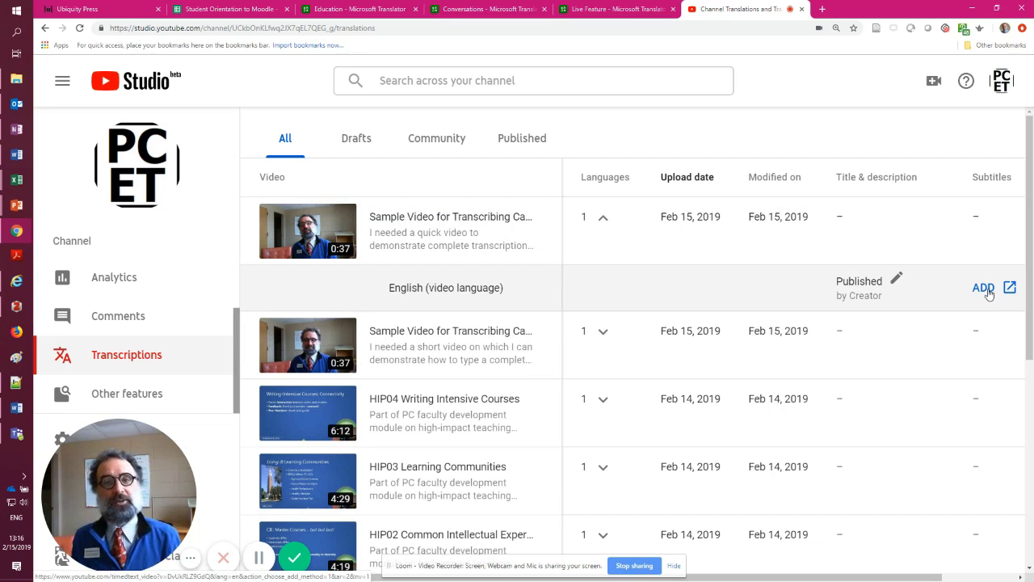
left_click(983, 287)
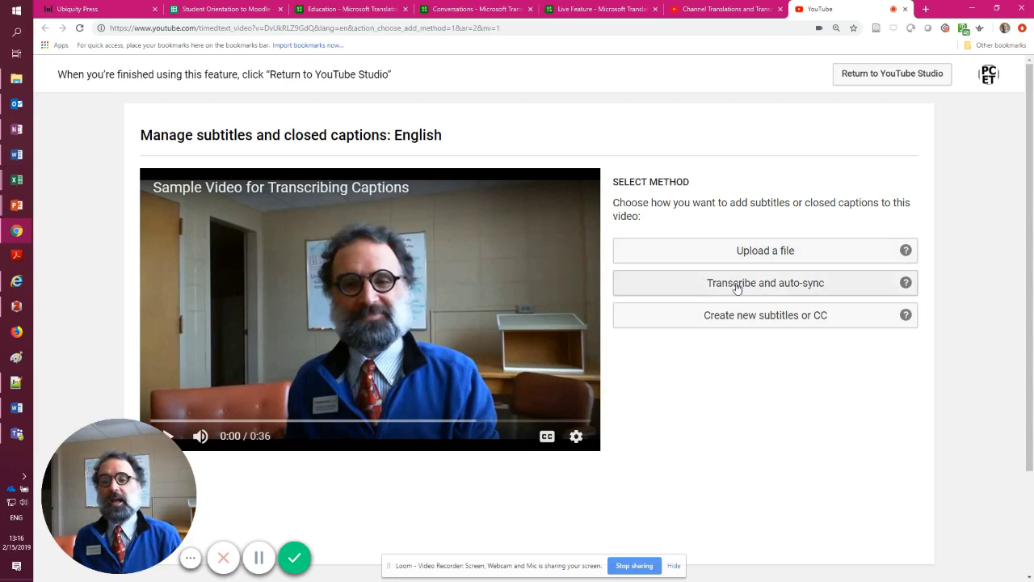
left_click(848, 294)
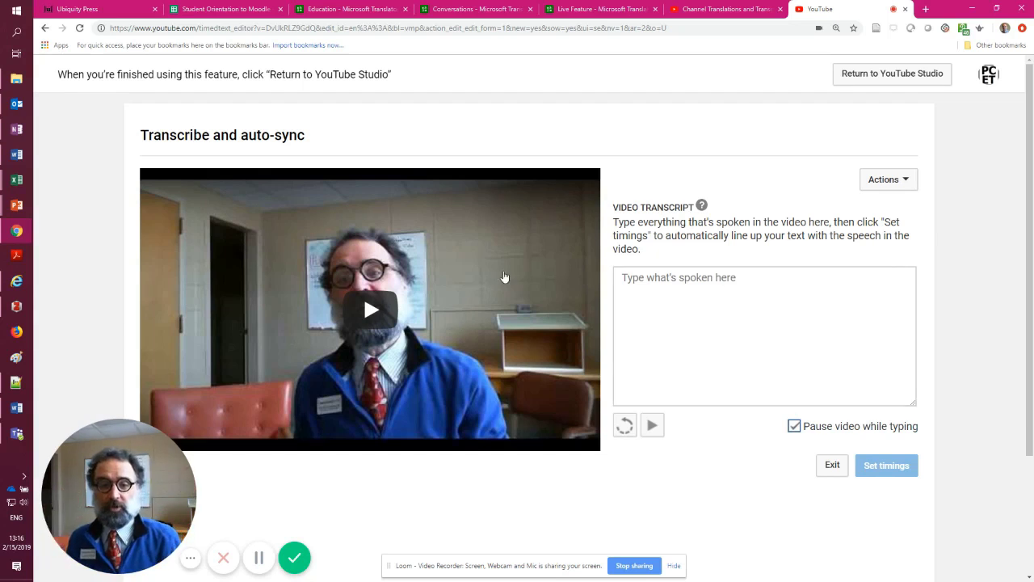
left_click(792, 304)
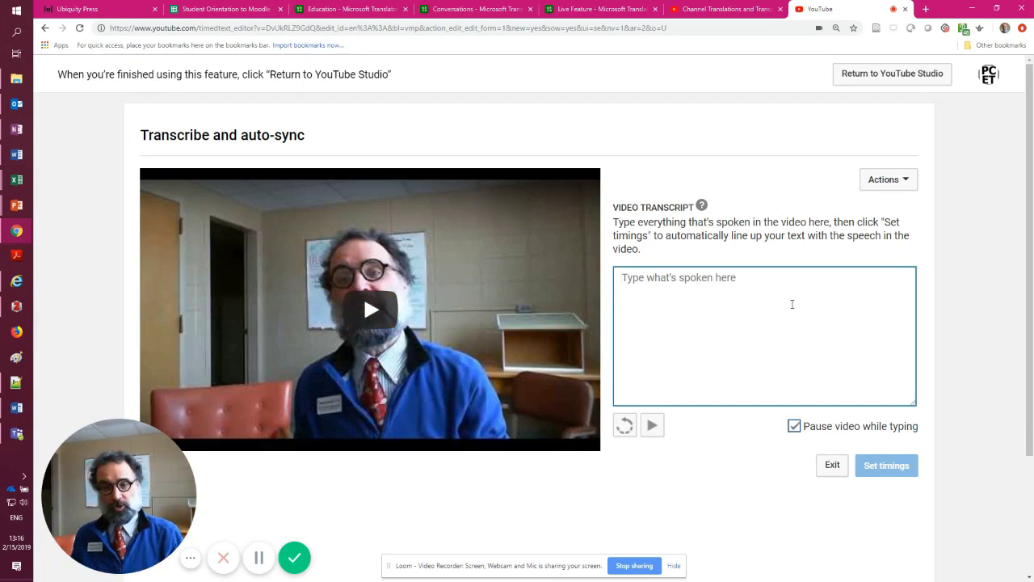
type("Here I ca")
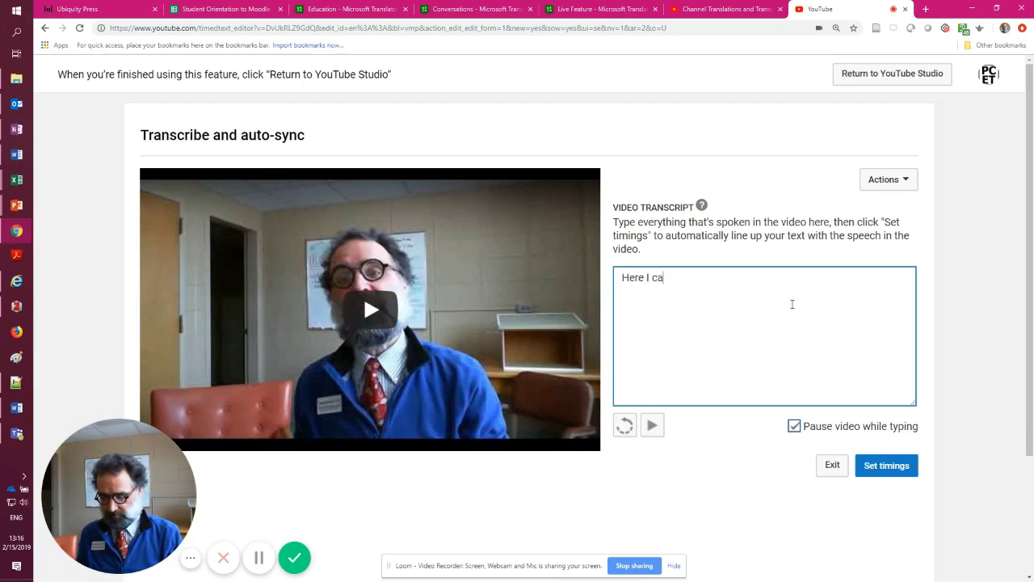
type("n my transcript!")
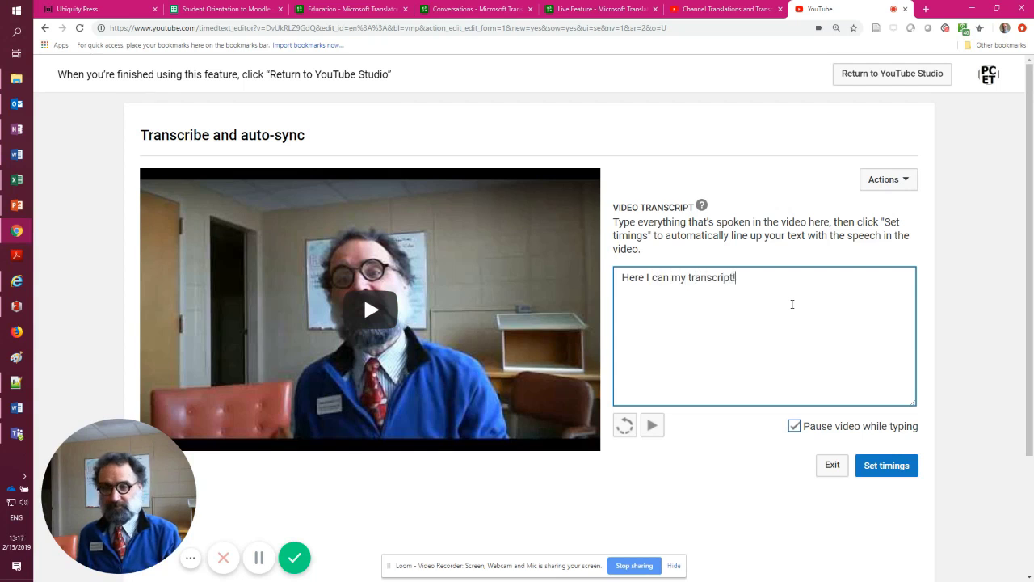
key("ctrl+a")
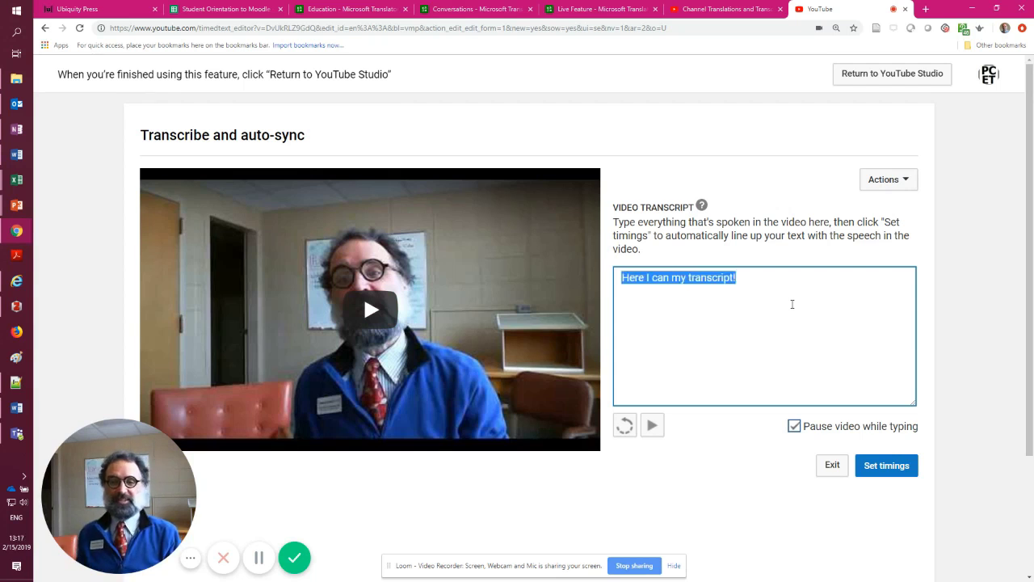
key("BackSpace")
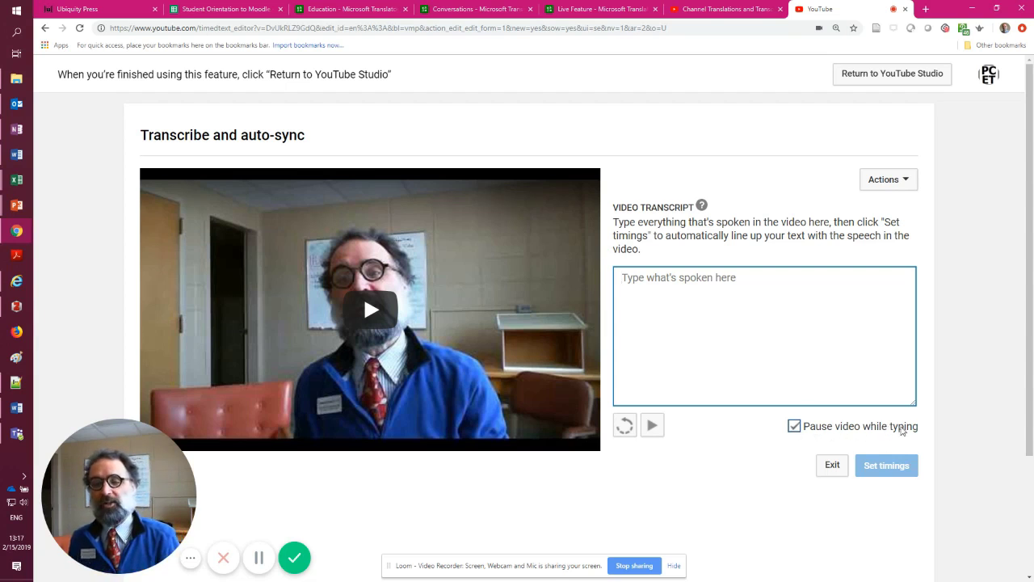
left_click(795, 428)
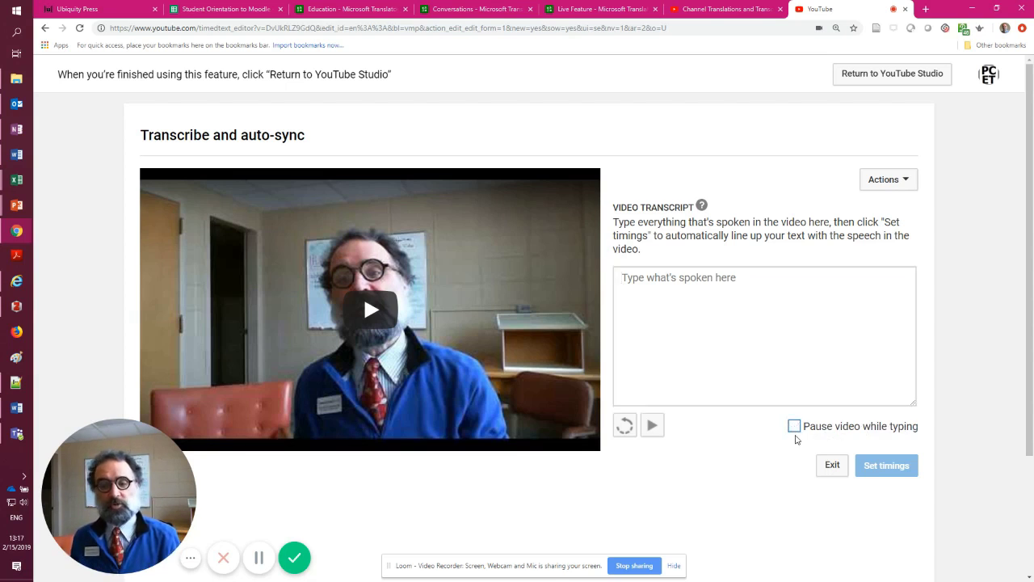
left_click(795, 430)
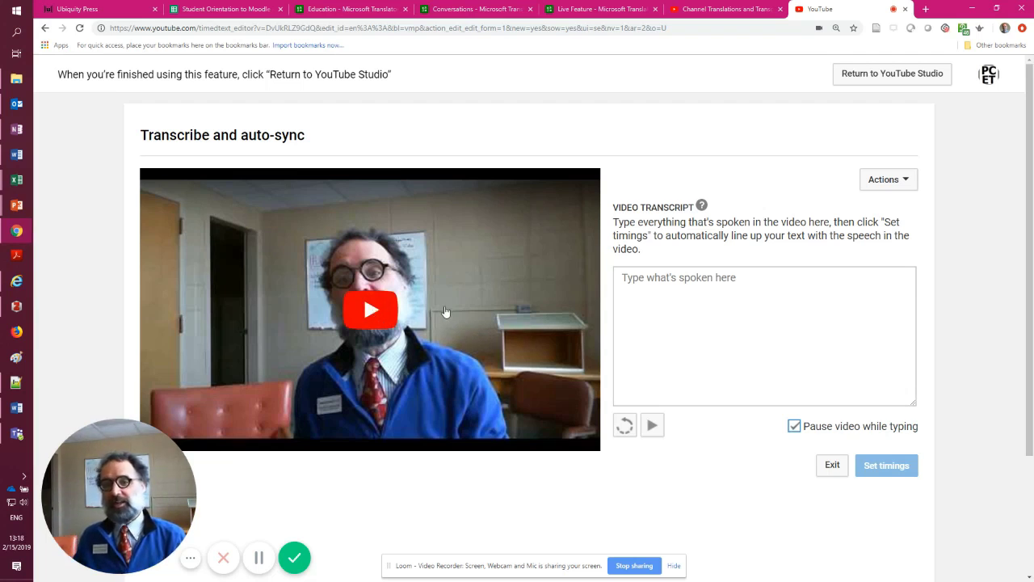
- Play the video and begin its transcript with "HI, this is a sample video I'm creating"
left_click(666, 301)
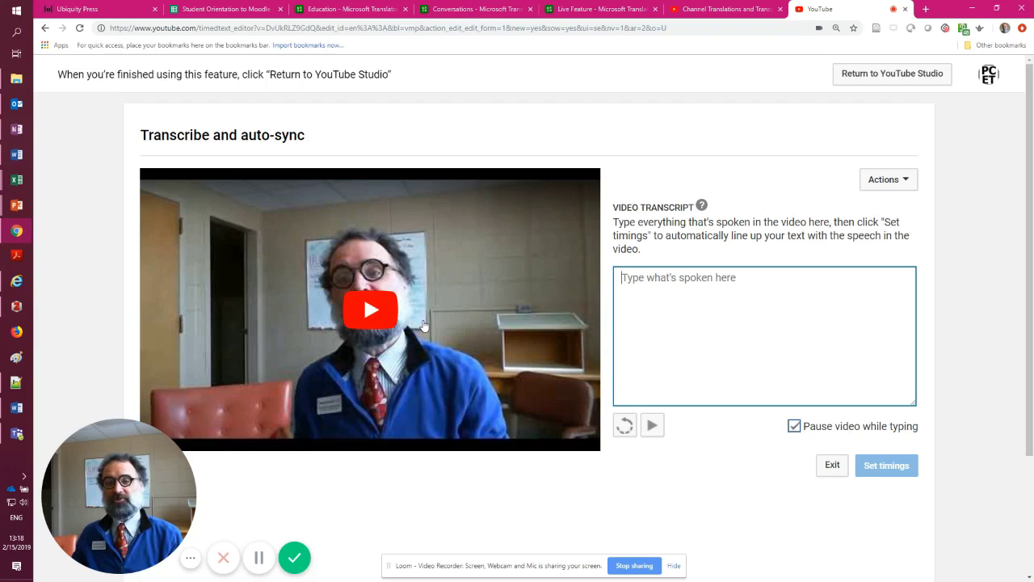
left_click(372, 317)
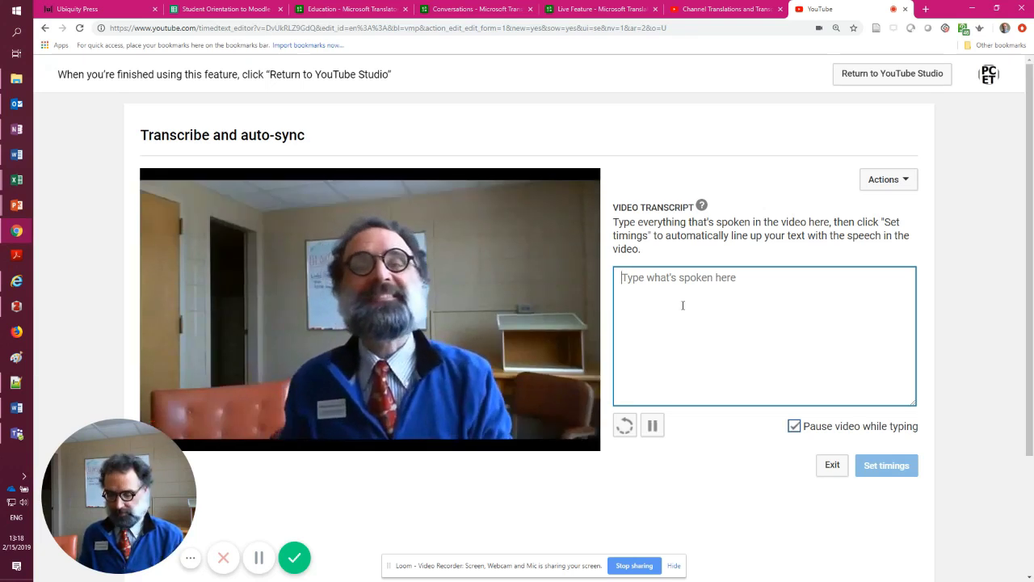
type("HI, this is a ")
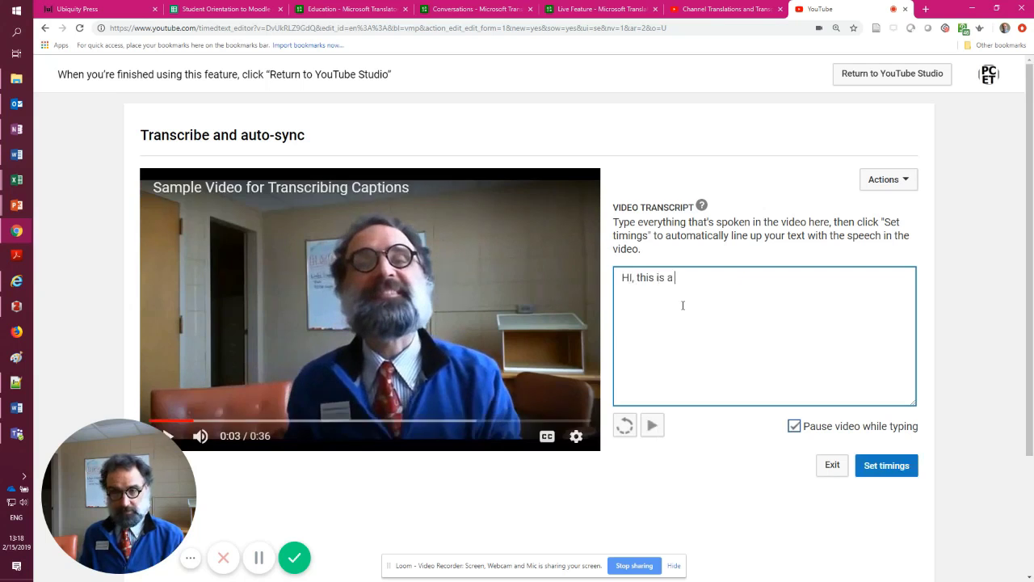
type("sam")
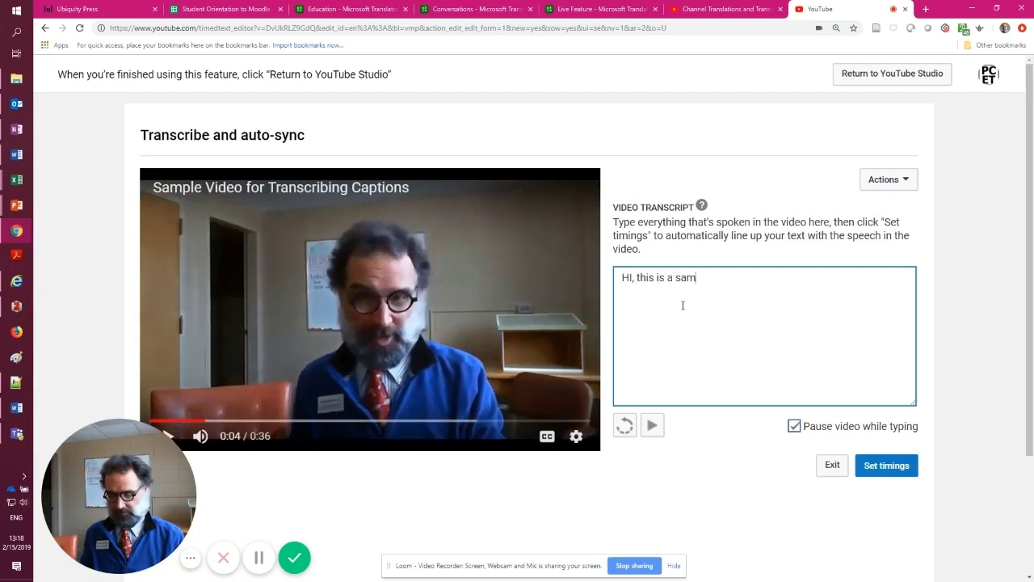
type("ple video I'm ")
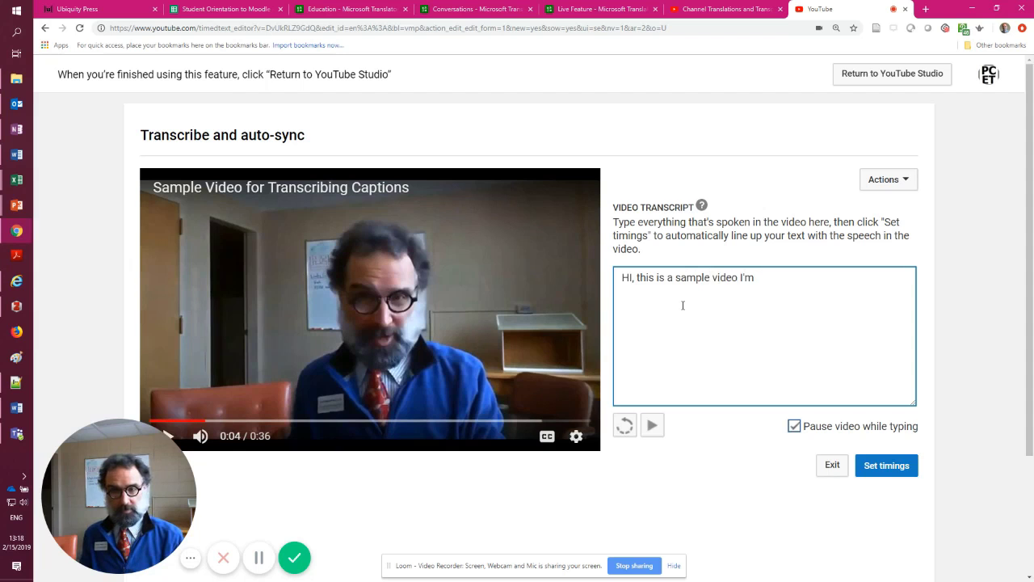
type("creating")
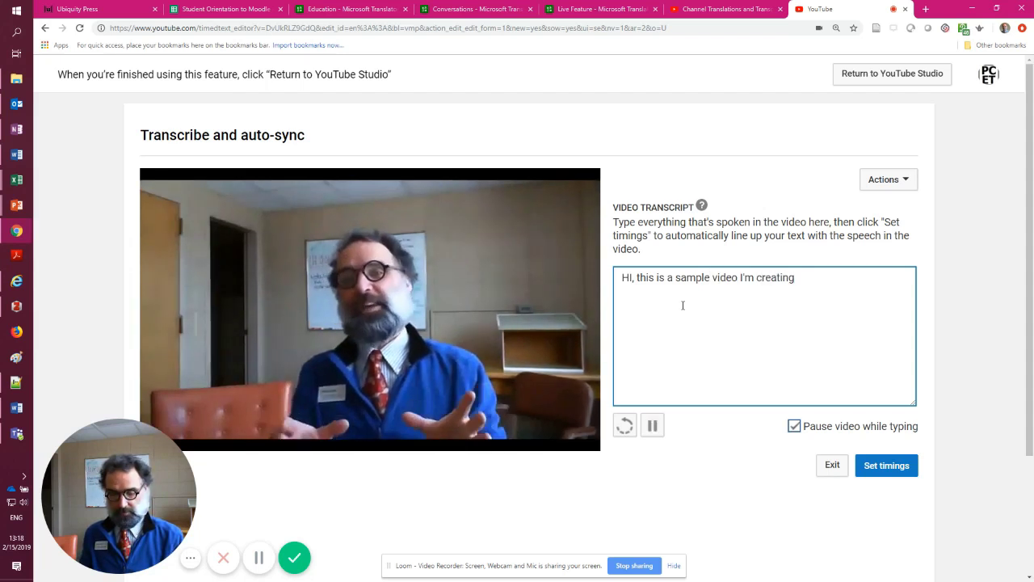
- Continue the transcript with "so that I can demonstrate how to use Youtube's transcription tool to add closed captions to videos"
type("so tha")
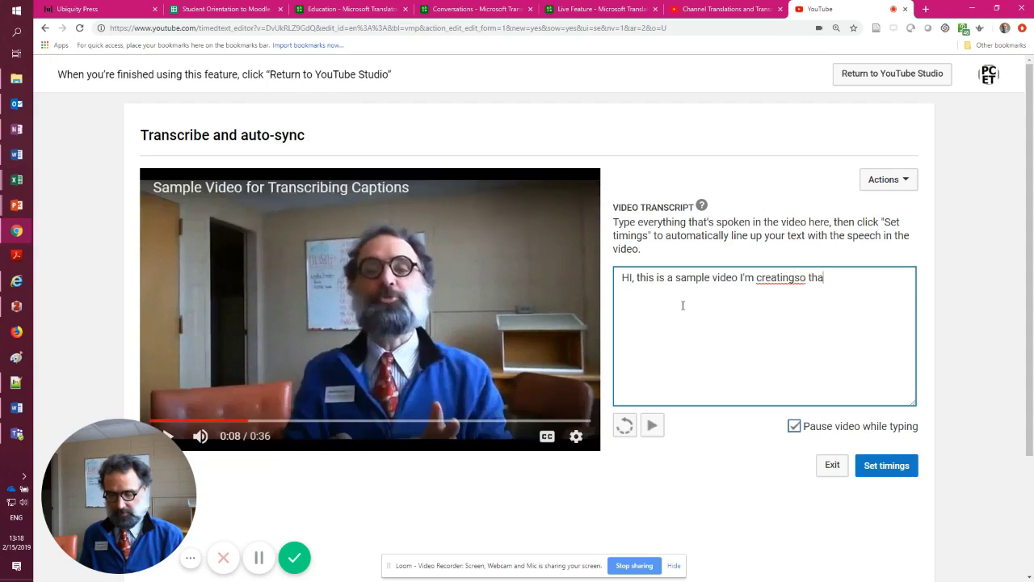
type("t I can demonstrate h")
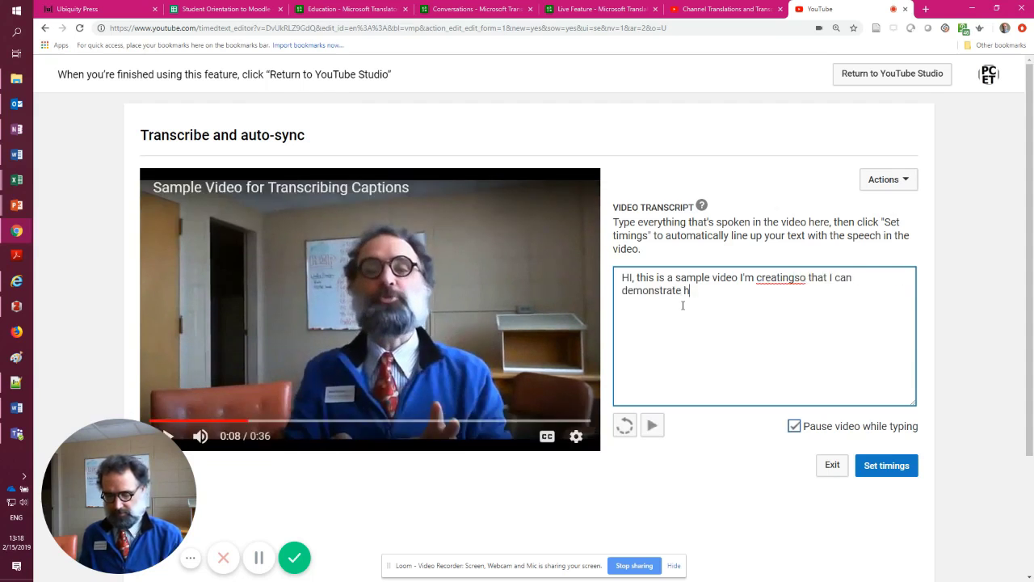
type("ow to use Youtube")
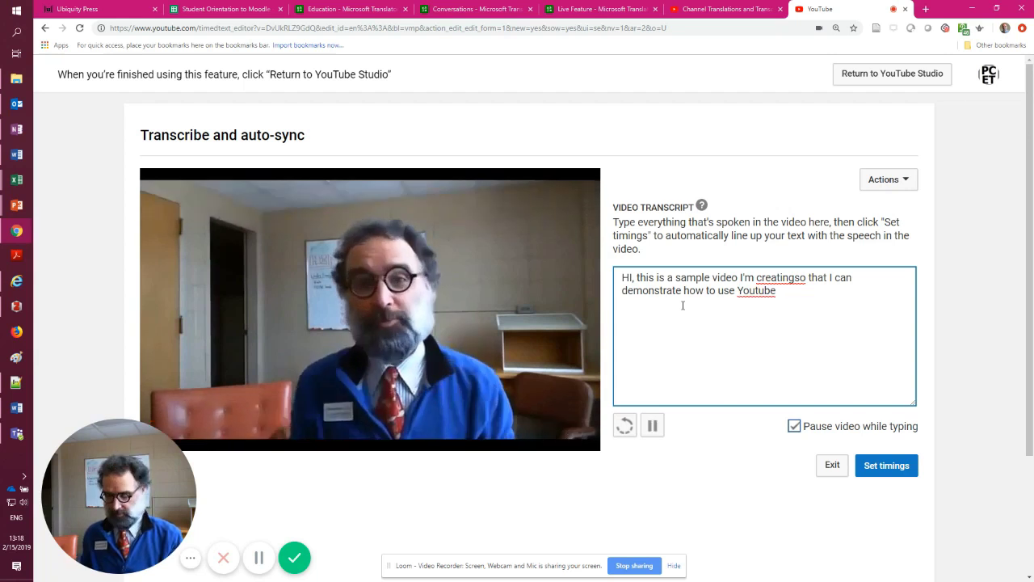
type("'s transcription")
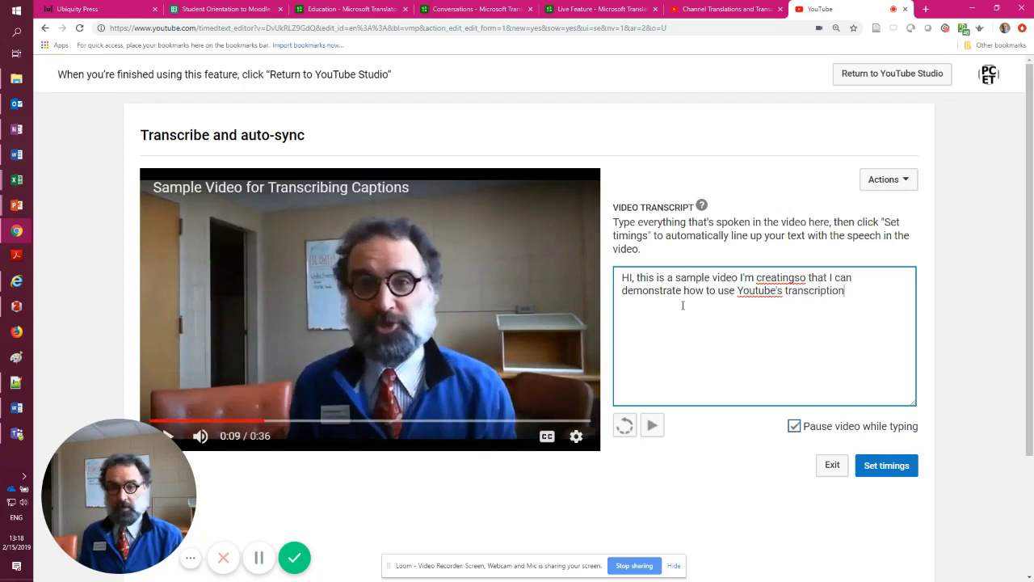
type(" tool")
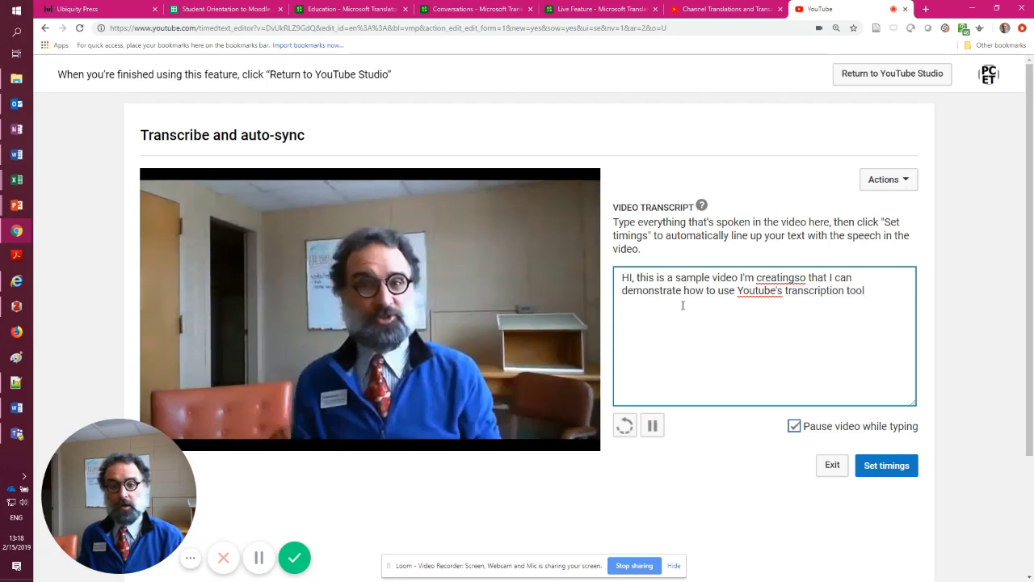
type(" to add")
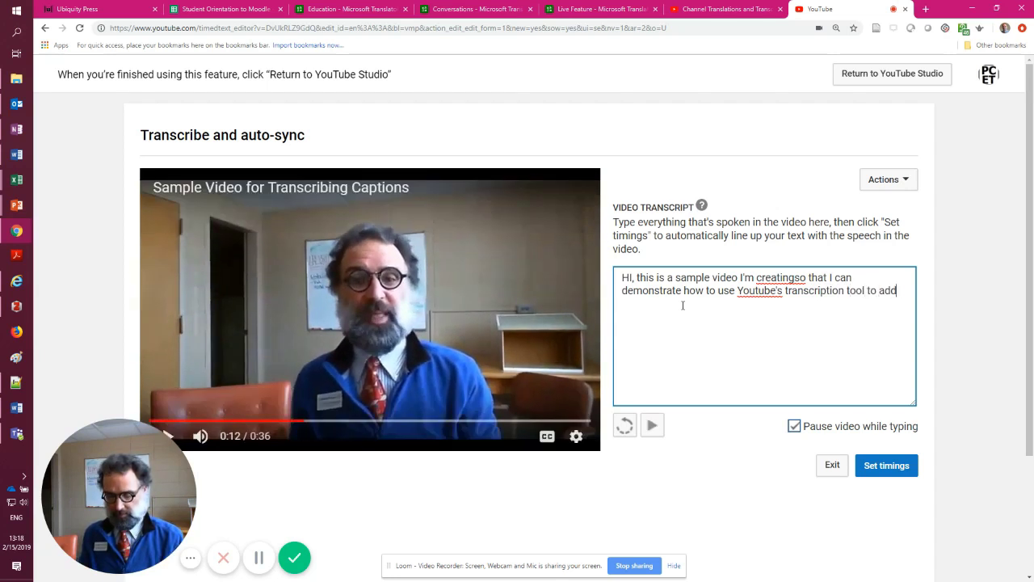
type(" closed captions to videos")
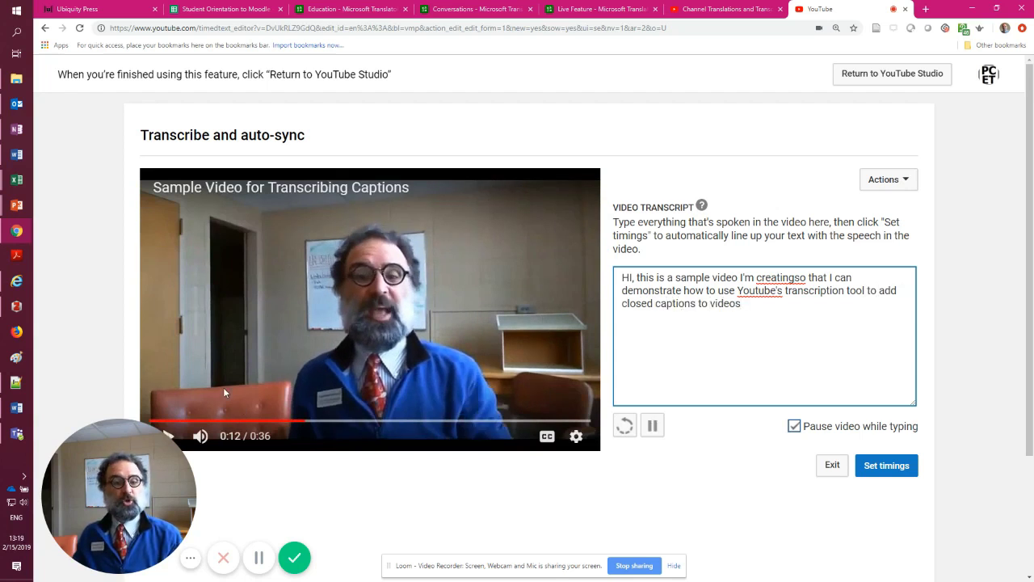
- Insert the missing space between "creating" and "so" in the transcript and pause the video playback
left_click(290, 350)
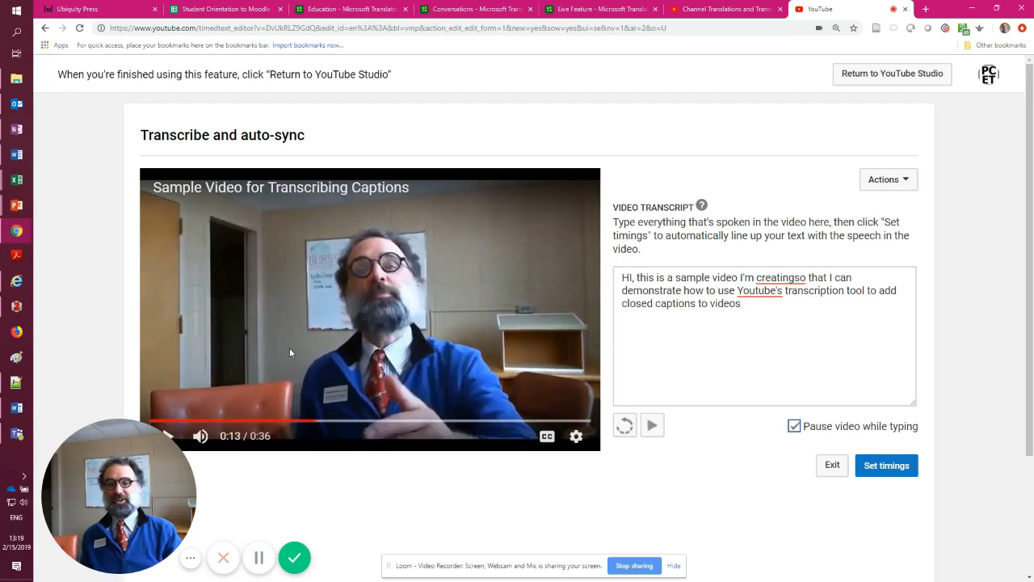
left_click(794, 277)
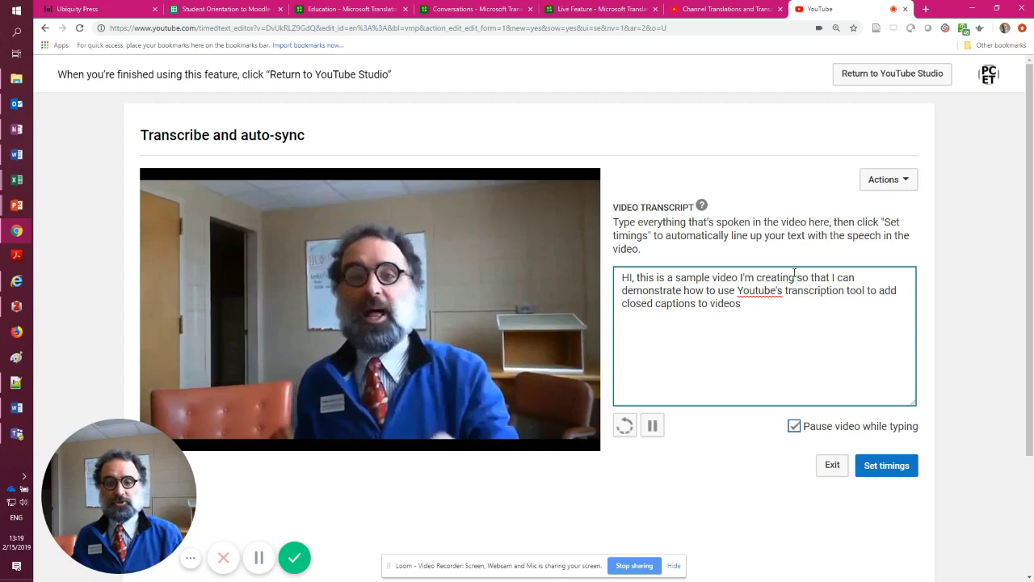
left_click(483, 316)
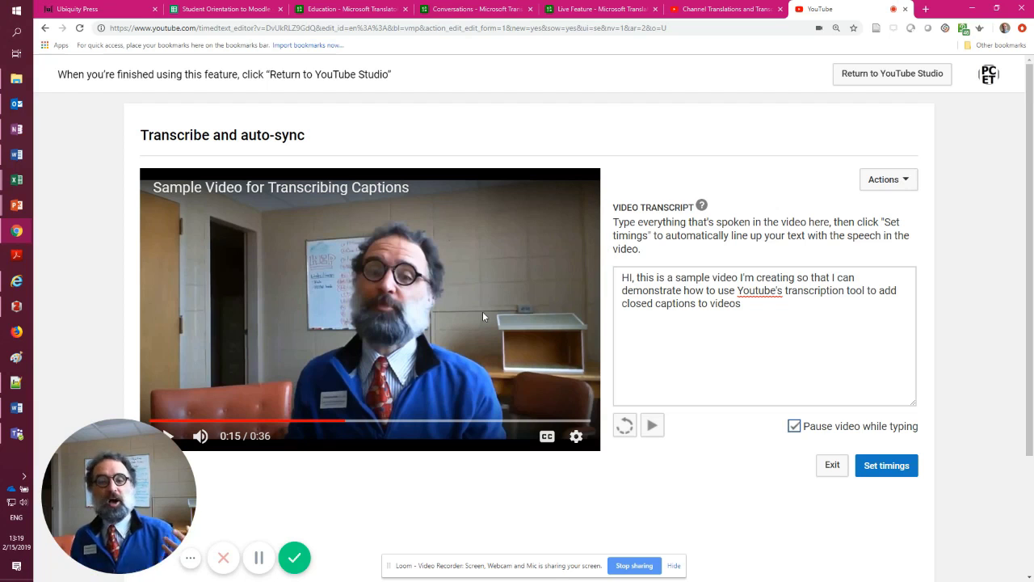
- Correct "HI," to "Hi," and "Youtube's" to "YouTube's" in the transcript, pausing the video playback between the two corrections
left_click(635, 277)
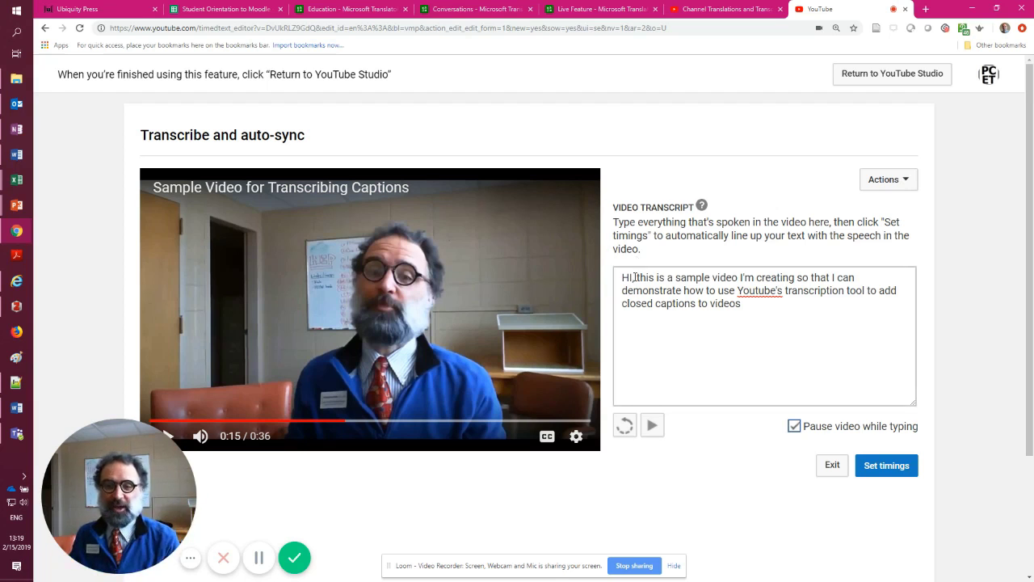
key("BackSpace")
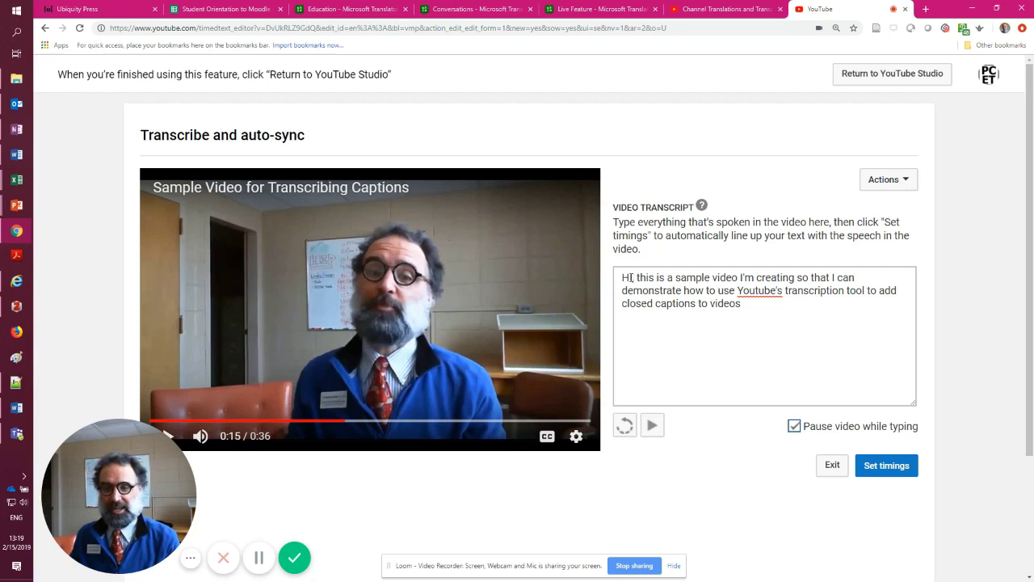
left_click(632, 277)
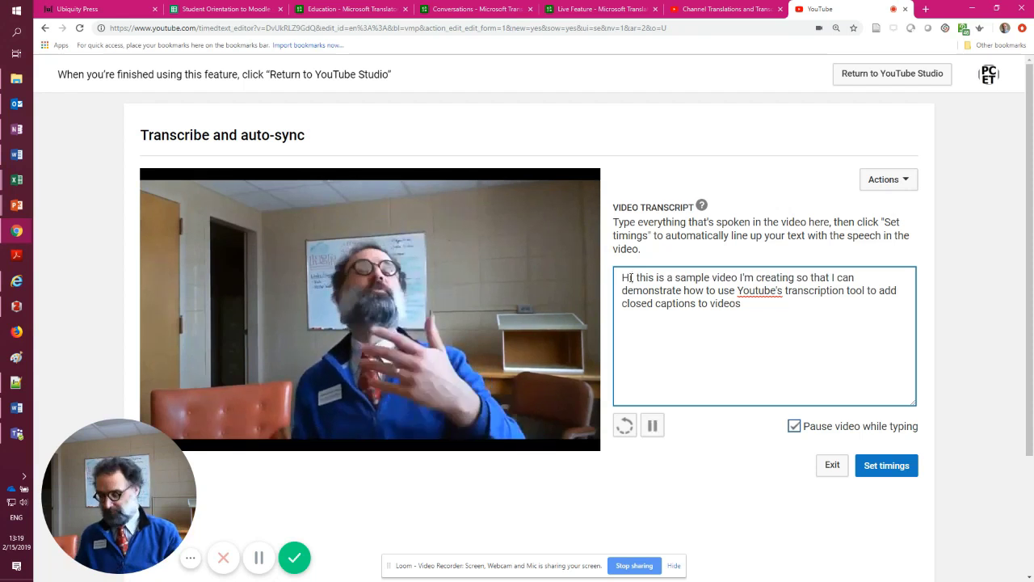
type(",")
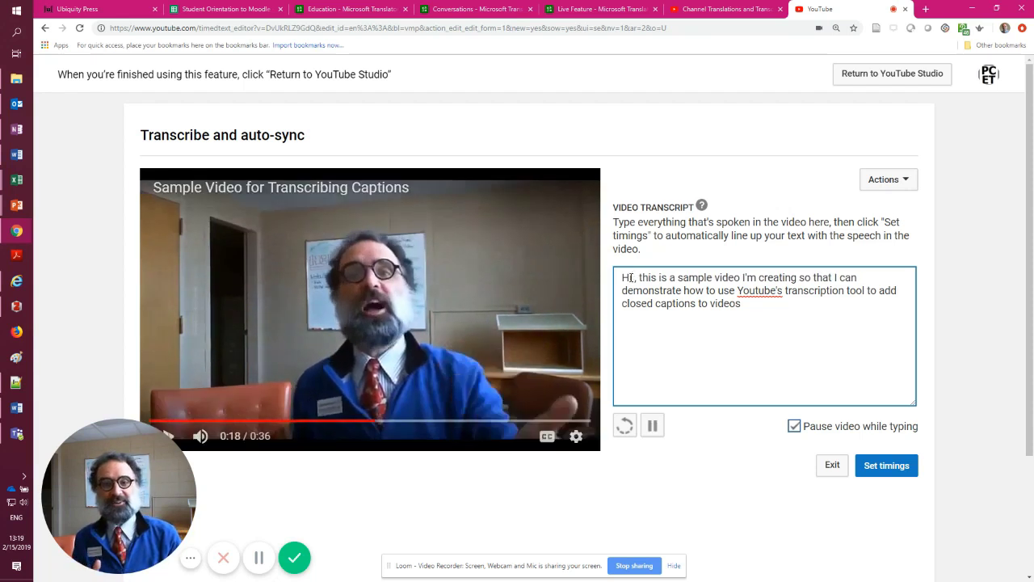
left_click(453, 279)
left_click(288, 294)
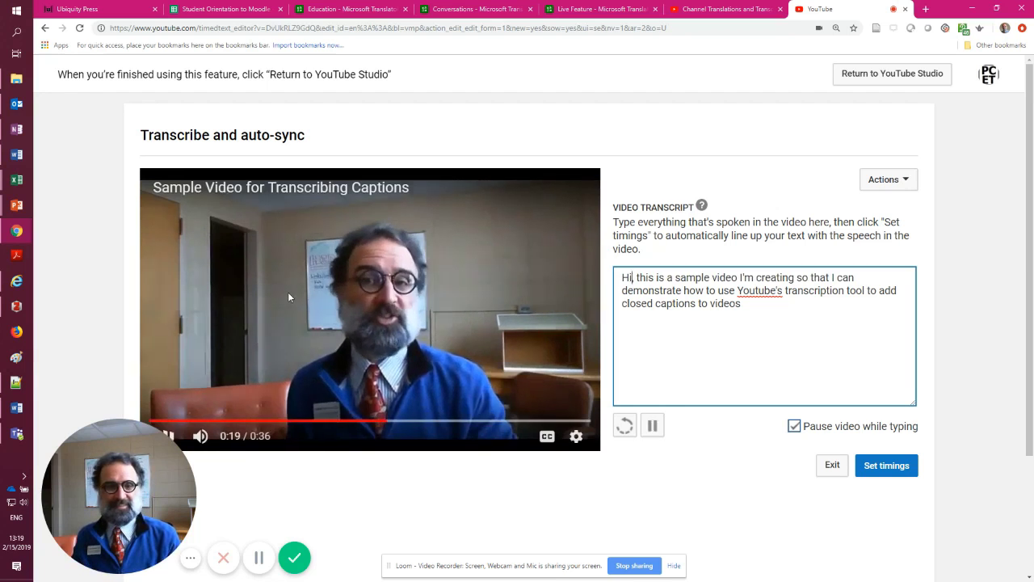
left_click(289, 294)
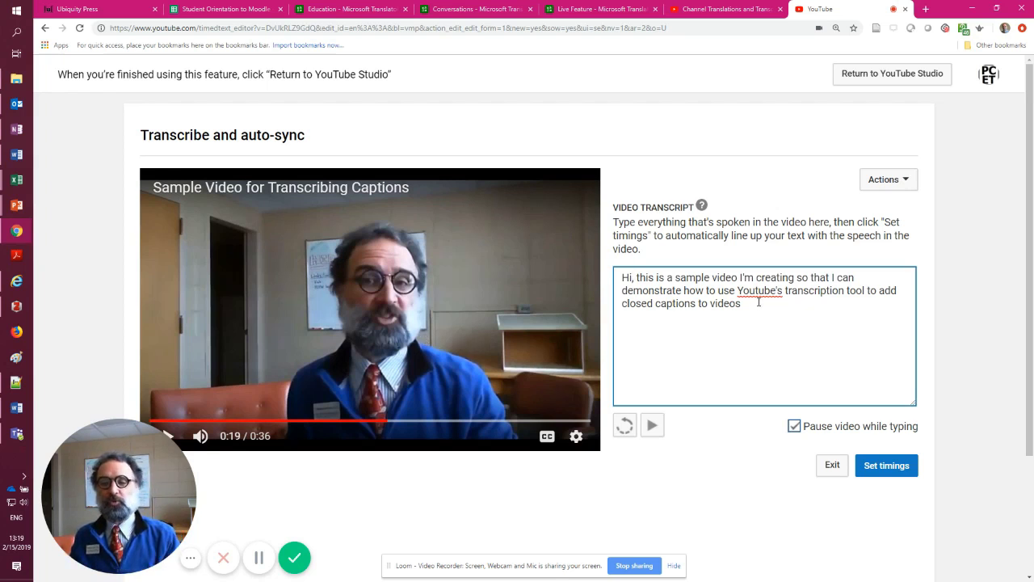
key("BackSpace")
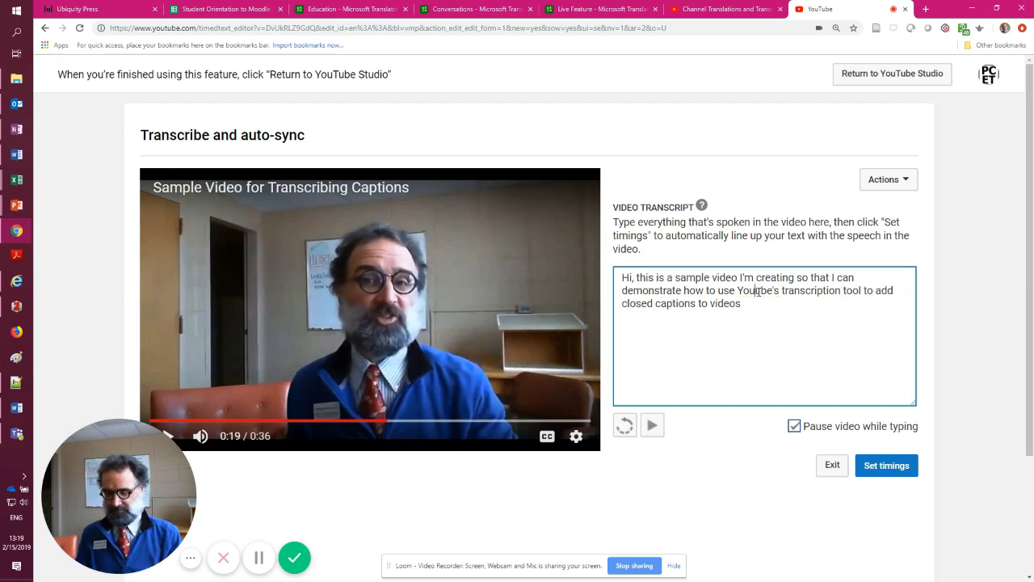
type("T")
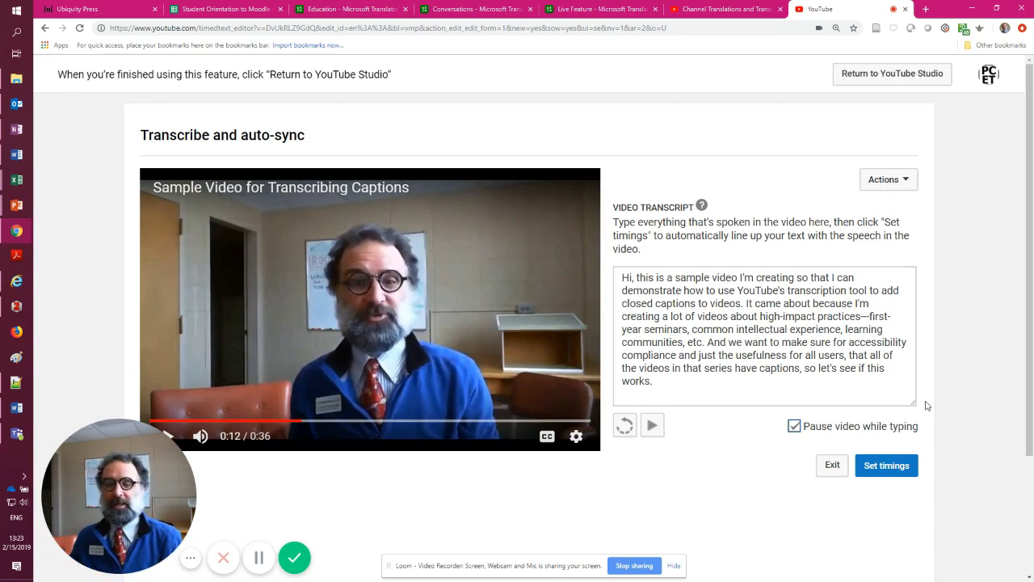
- Set the timings for the completed transcript and open the English draft from the video's subtitle drafts
left_click(780, 379)
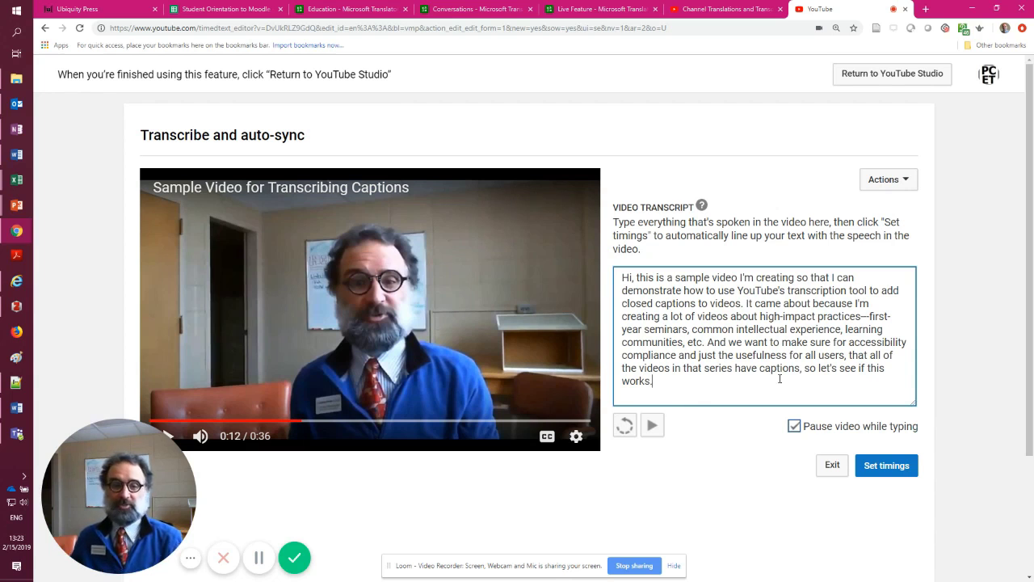
left_click(870, 475)
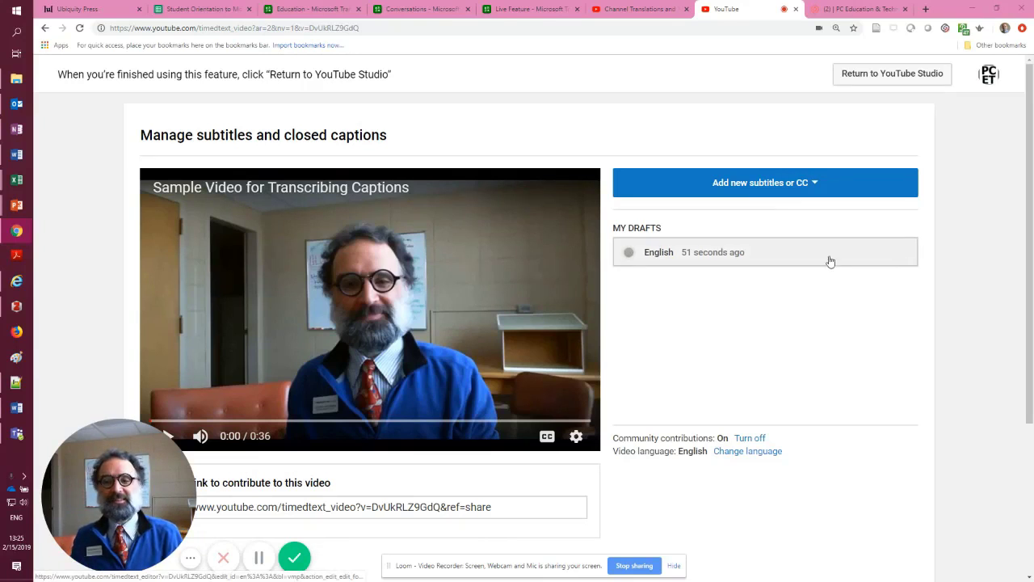
left_click(693, 251)
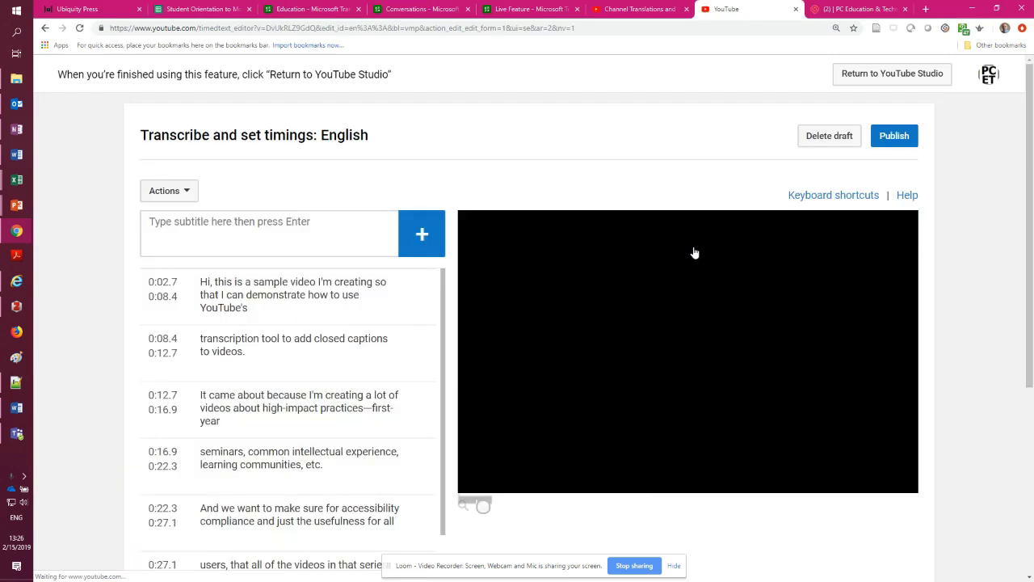
left_click(693, 253)
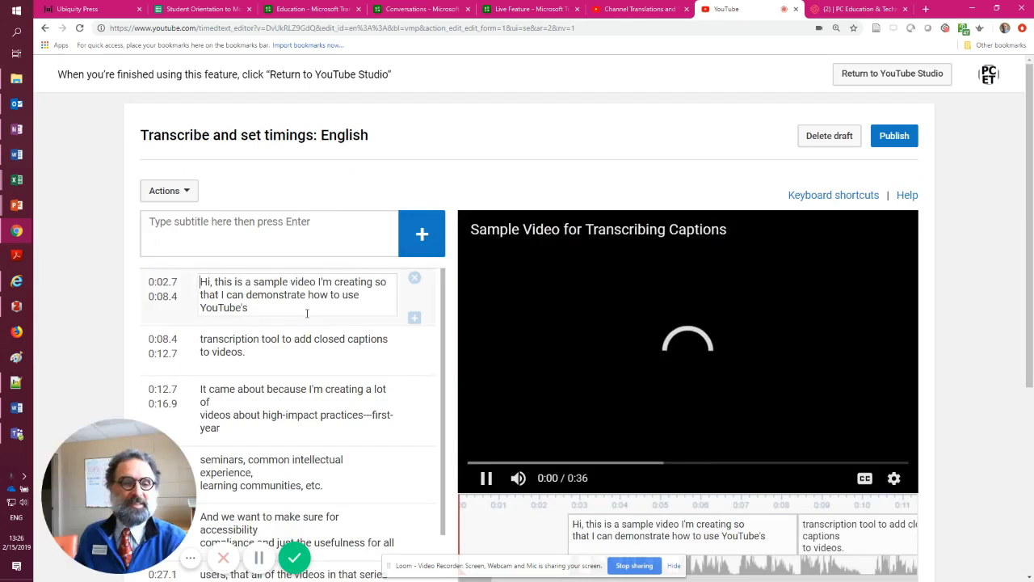
- Look through the timed caption lines and play part of the video preview to check the captions against the speech, pausing it at the end
scroll(242, 307, "down", 1)
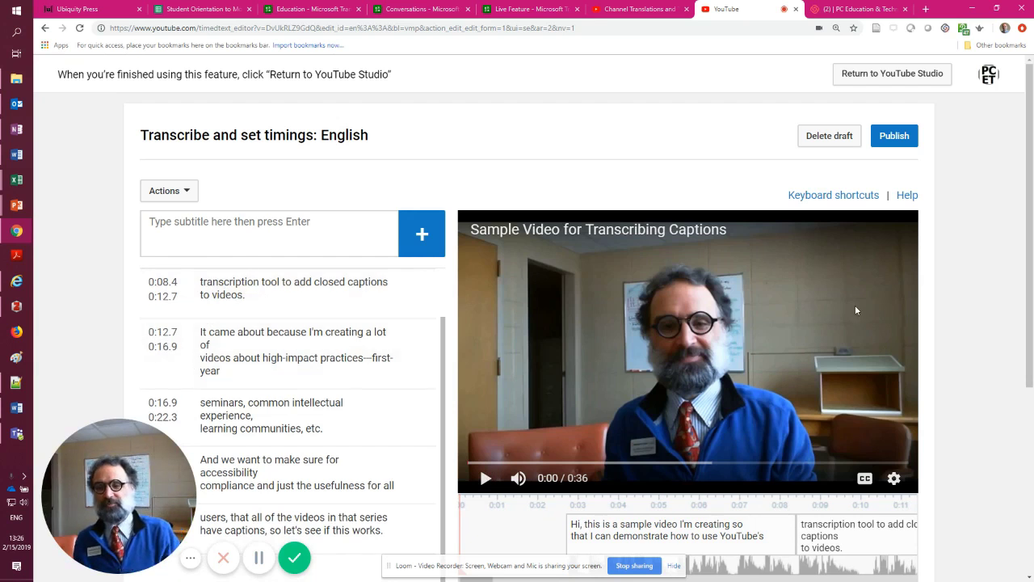
scroll(954, 316, "down", 3)
scroll(953, 315, "up", 3)
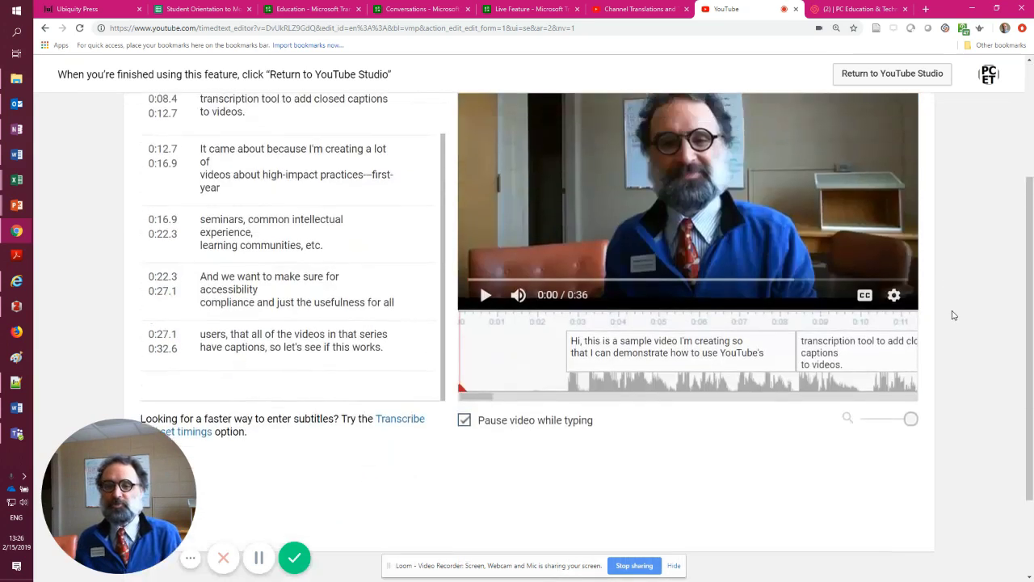
scroll(954, 315, "down", 2)
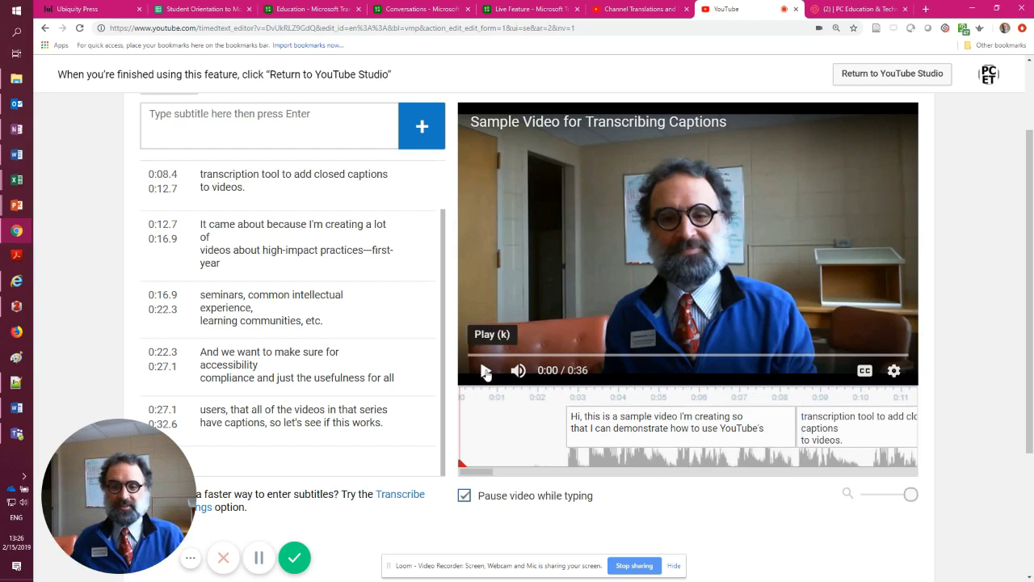
left_click(485, 371)
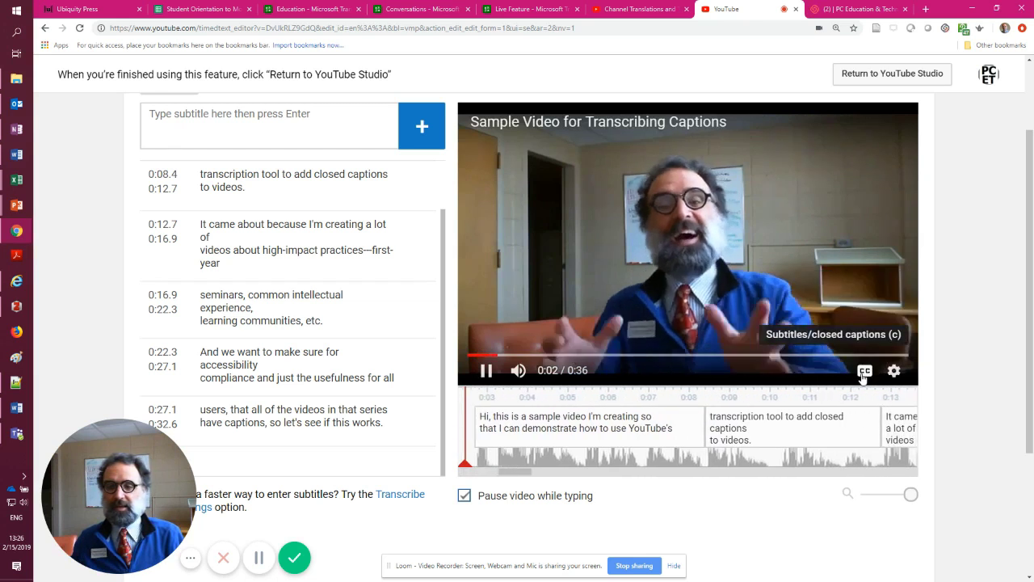
left_click(864, 371)
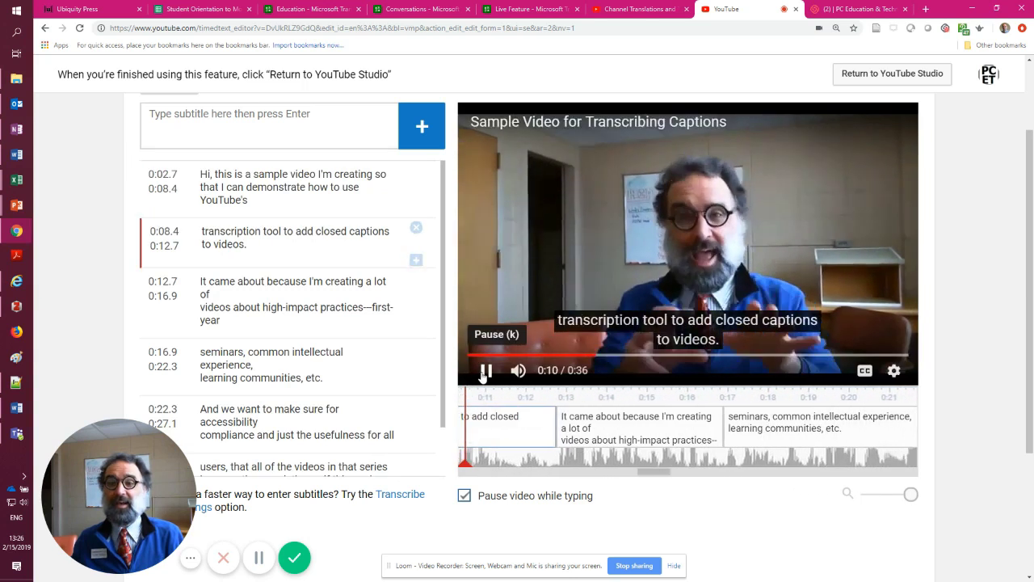
left_click(485, 372)
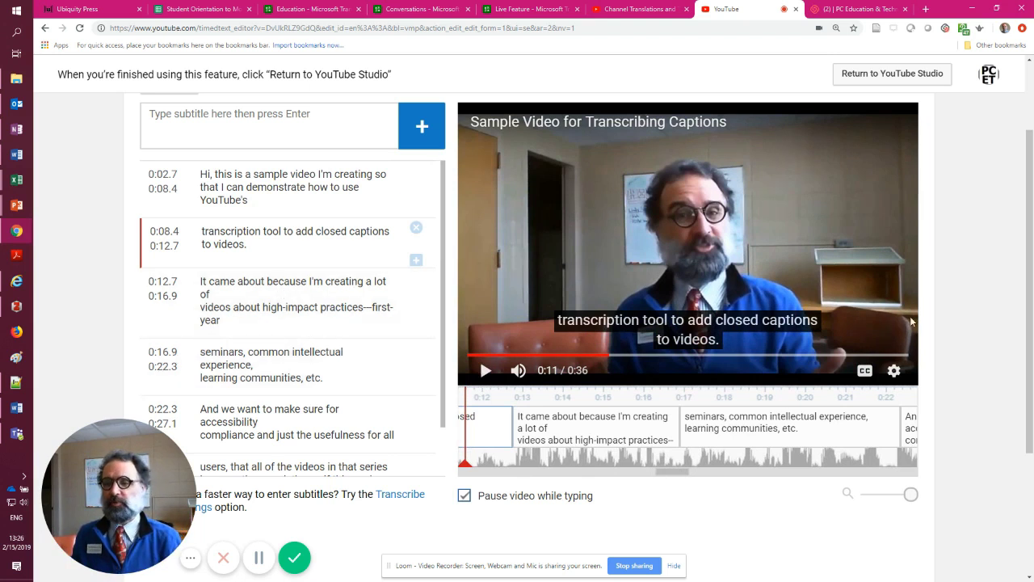
- Publish the timed English subtitles for the sample video
scroll(956, 292, "down", 1)
scroll(954, 291, "down", 1)
scroll(950, 289, "up", 3)
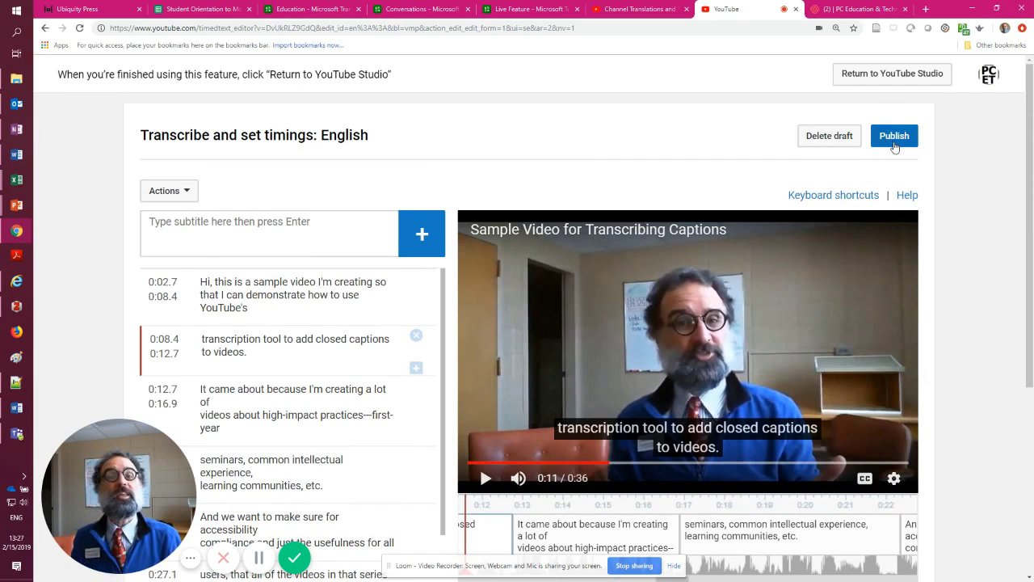
left_click(895, 136)
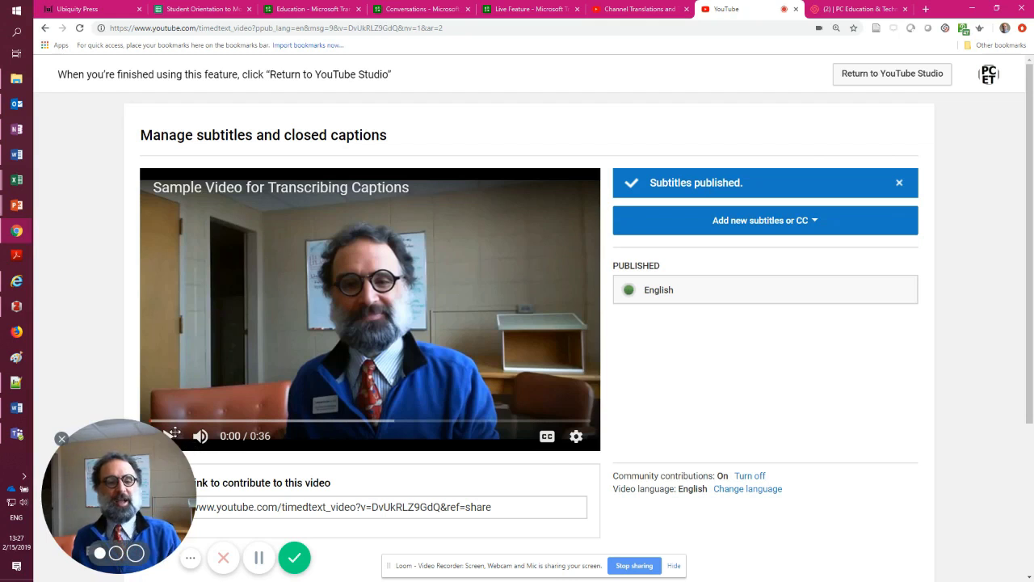
- Play the sample video with closed captions turned on to check the published subtitles, and pause it
left_click(289, 342)
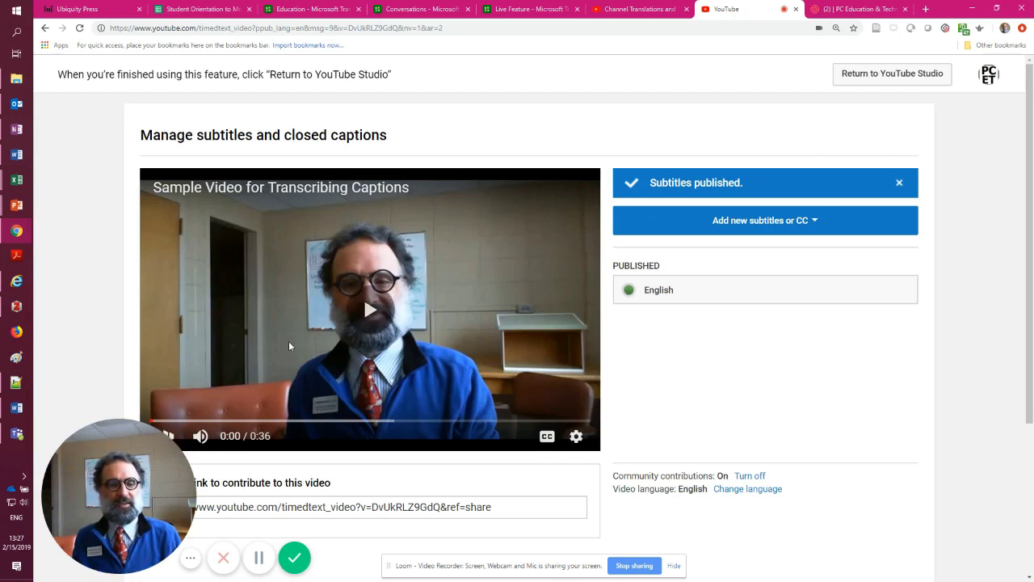
left_click(547, 438)
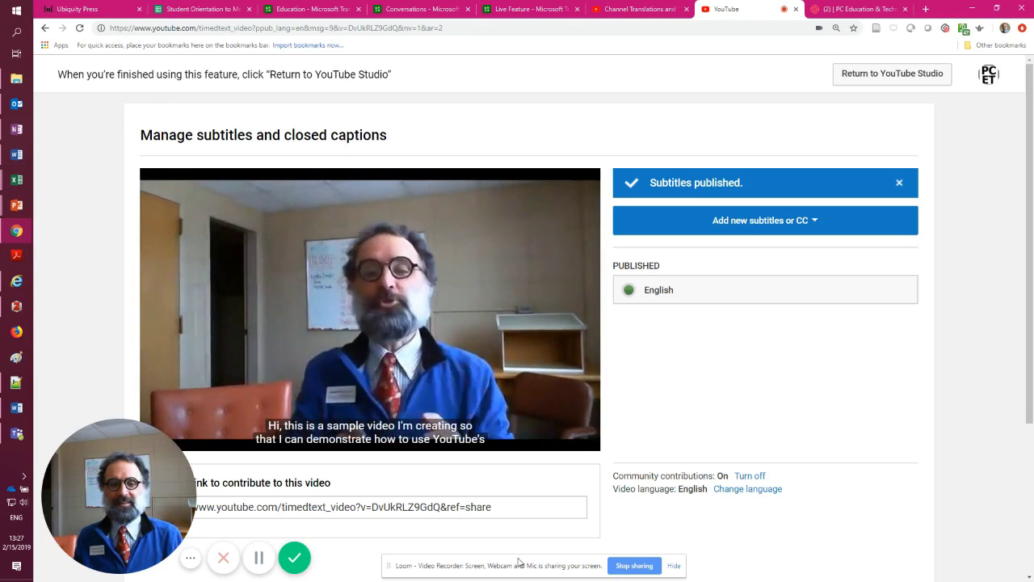
mouse_move(533, 326)
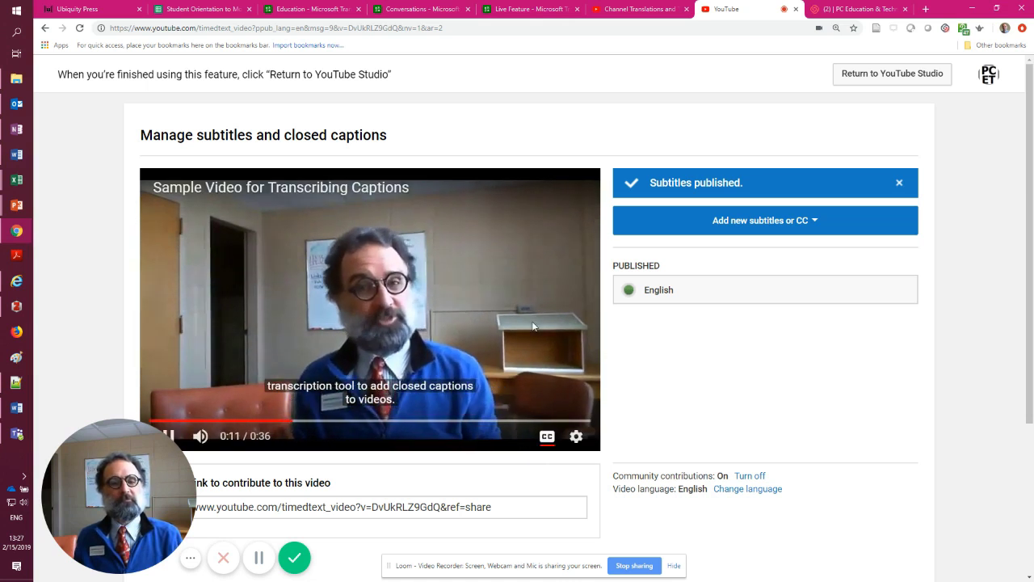
left_click(533, 326)
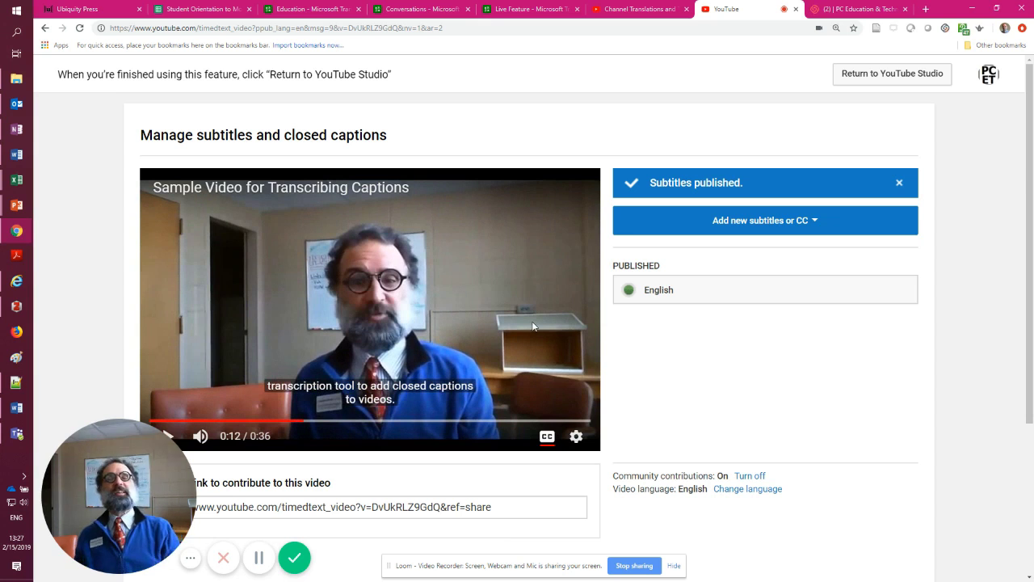